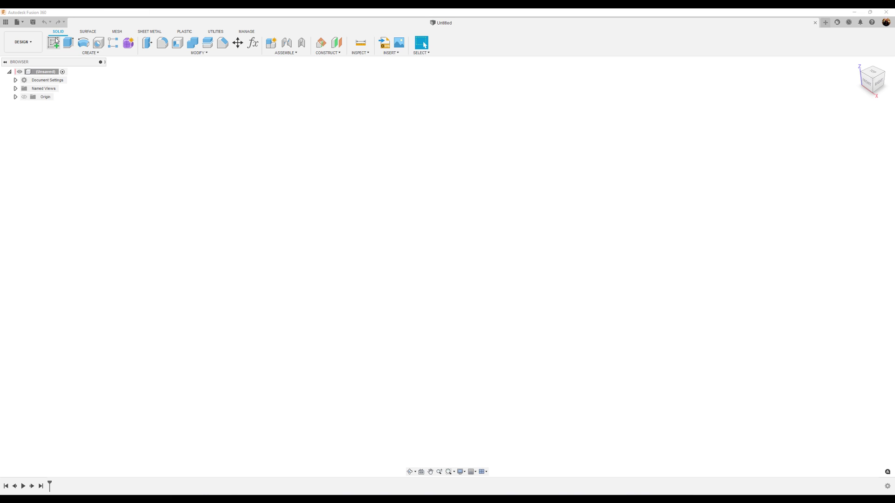
Create a new internal standard component named "Hex nut" under the root component, with activation enabled
{"action": "right_click", "coordinate": [47, 71]}
{"action": "left_click", "coordinate": [66, 79]}
{"action": "left_click_drag", "start_coordinate": [822, 147], "coordinate": [750, 150]}
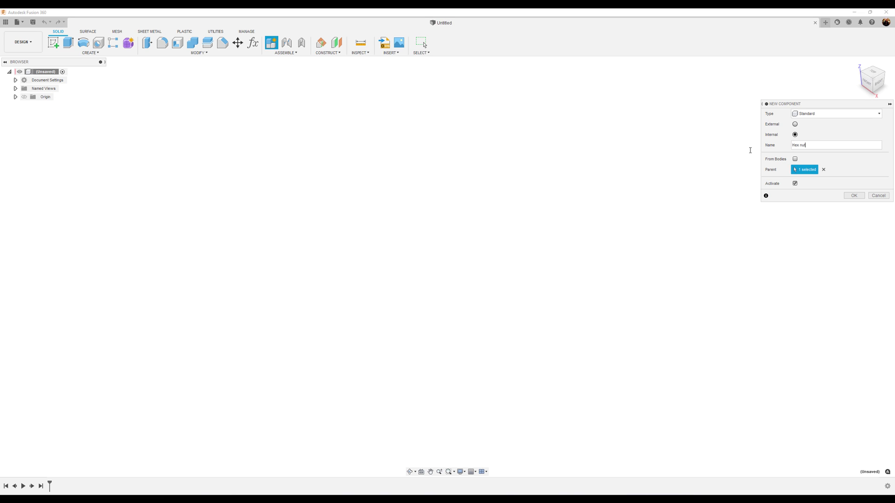
{"action": "left_click", "coordinate": [854, 195]}
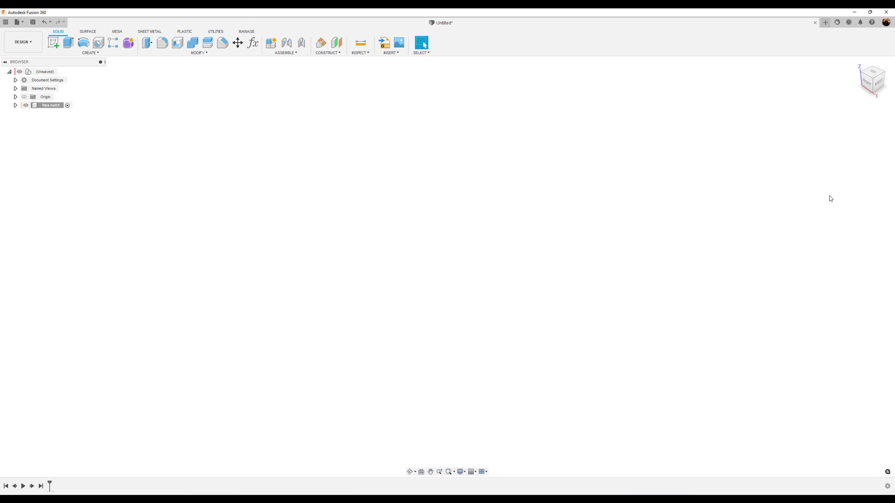
Start a sketch on the horizontal origin plane and draw a six-sided circumscribed polygon centred on the origin, about 32 mm in radius
{"action": "left_click", "coordinate": [71, 52]}
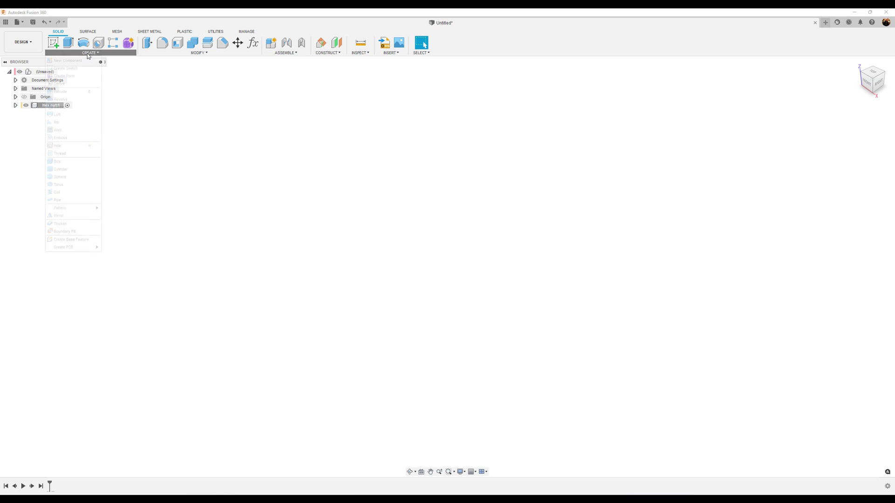
{"action": "left_click", "coordinate": [53, 43]}
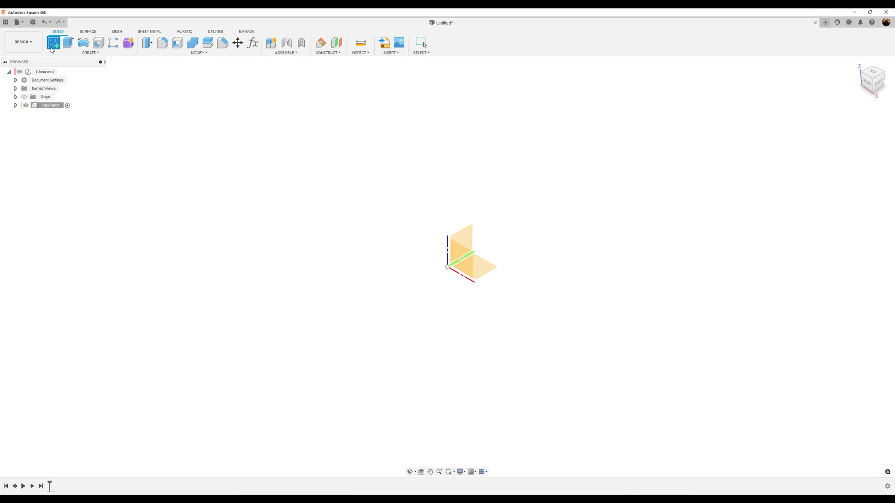
{"action": "left_click", "coordinate": [480, 269]}
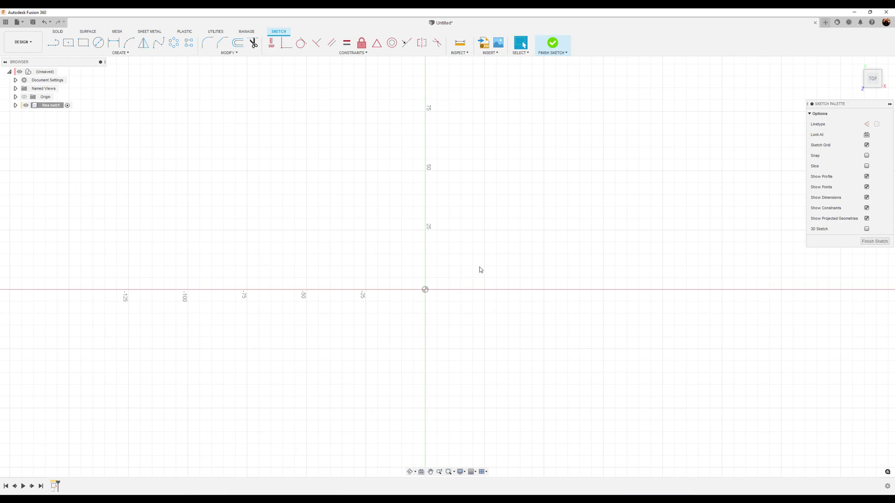
{"action": "left_click", "coordinate": [115, 52]}
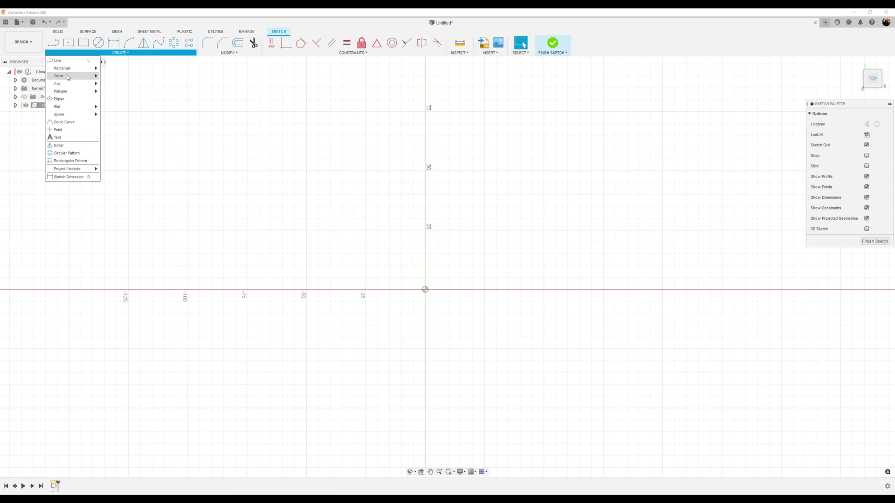
{"action": "mouse_move", "coordinate": [77, 93]}
{"action": "left_click", "coordinate": [125, 92]}
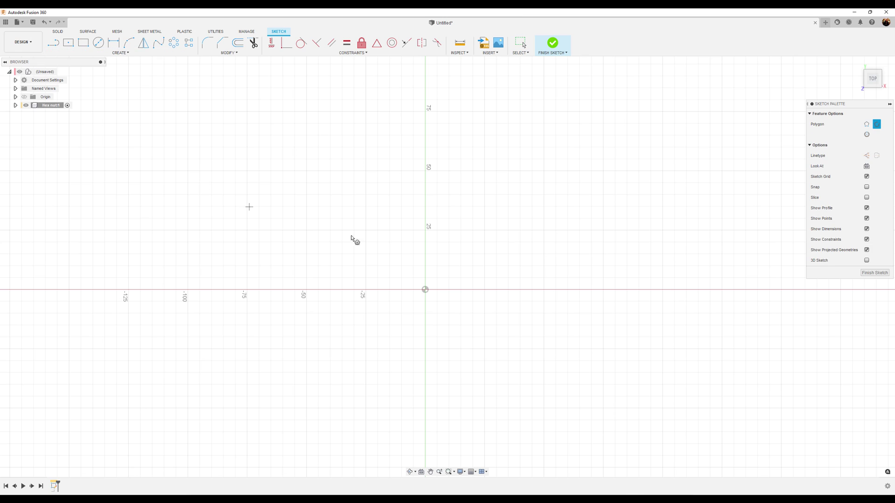
{"action": "middle_click_drag", "start_coordinate": [452, 252], "coordinate": [403, 254]}
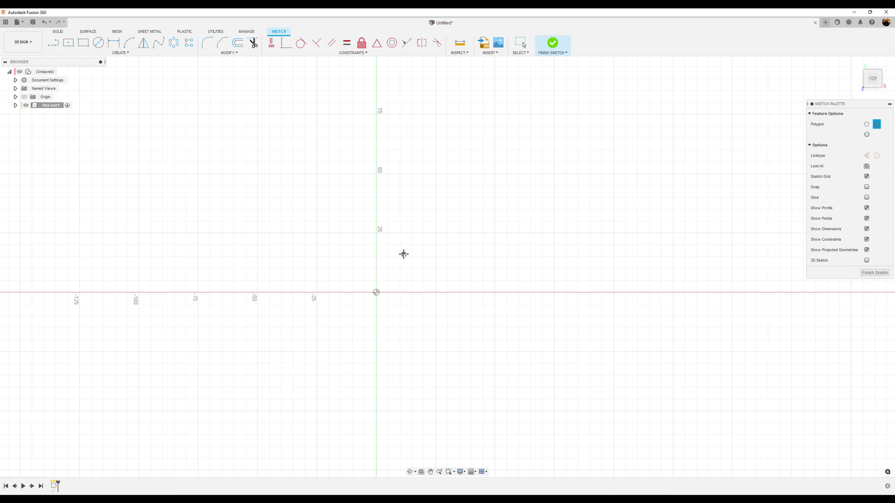
{"action": "left_click", "coordinate": [376, 292]}
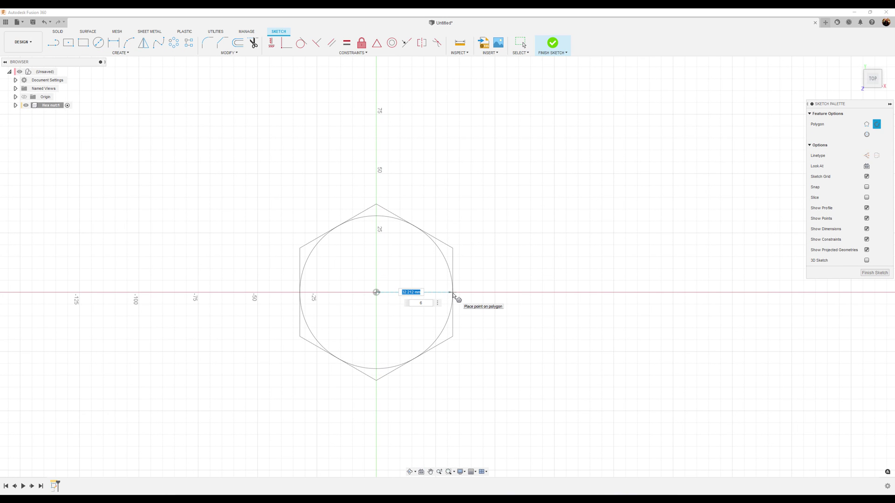
{"action": "left_click", "coordinate": [453, 293]}
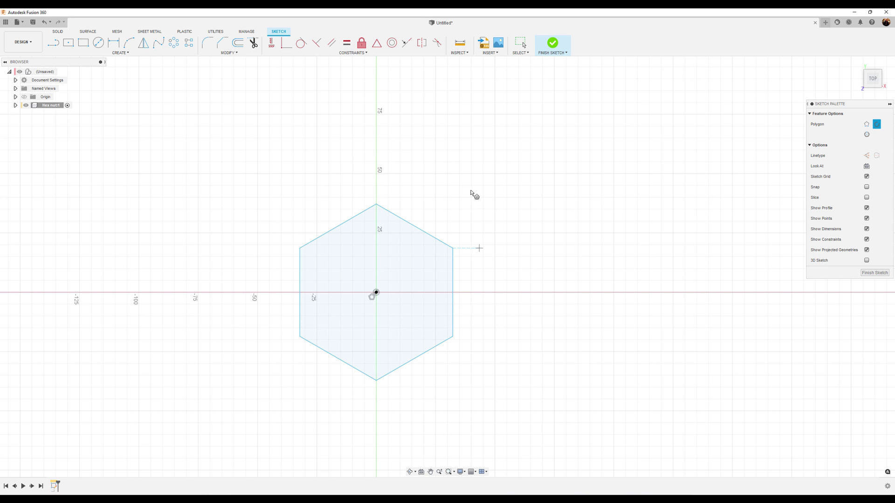
Constrain one side of the hexagon to vertical and set the distance across its two vertical flats to 19 mm
{"action": "left_click", "coordinate": [271, 43]}
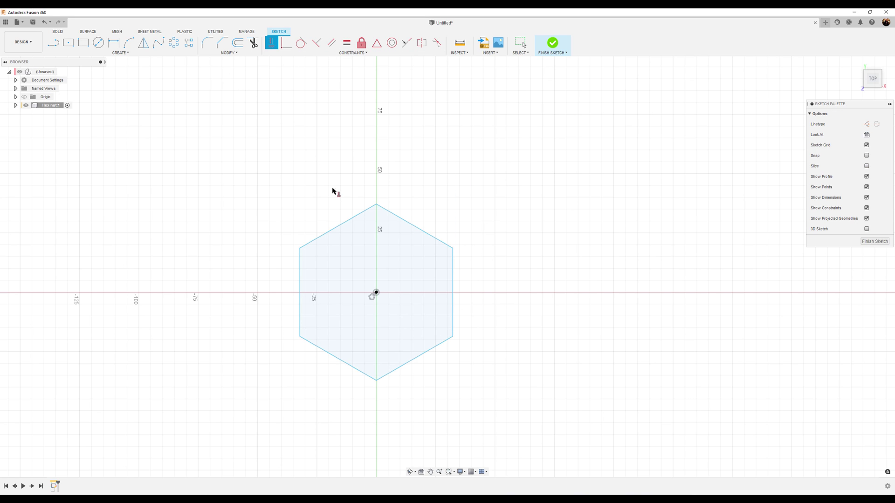
{"action": "left_click", "coordinate": [301, 278]}
{"action": "scroll", "coordinate": [462, 292], "scroll_direction": "up", "scroll_amount": 3}
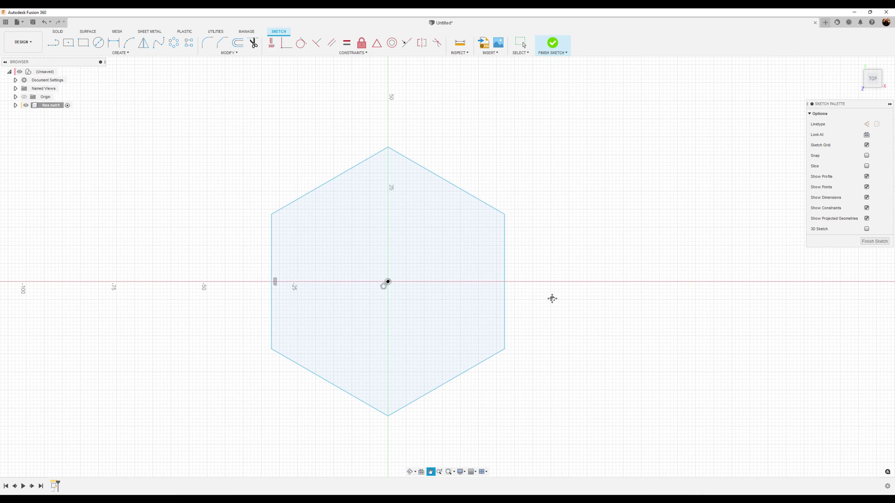
{"action": "left_click", "coordinate": [114, 43]}
{"action": "left_click", "coordinate": [272, 237]}
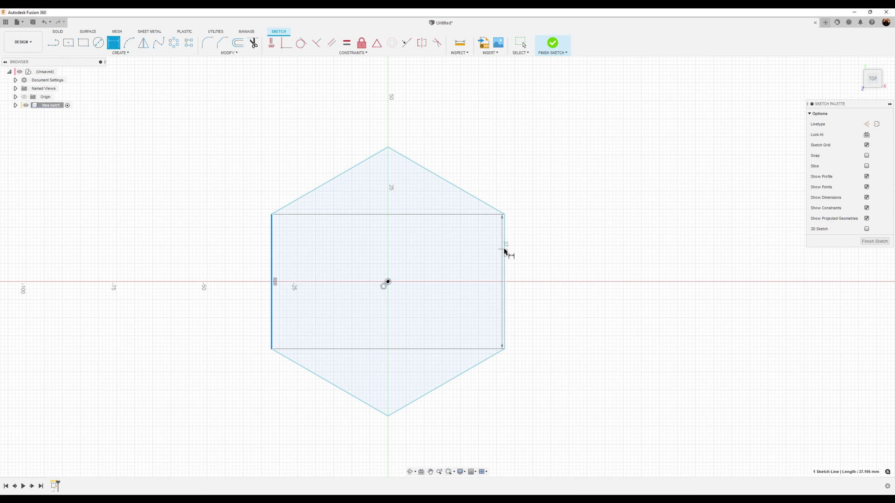
{"action": "left_click", "coordinate": [504, 251]}
{"action": "left_click", "coordinate": [390, 123]}
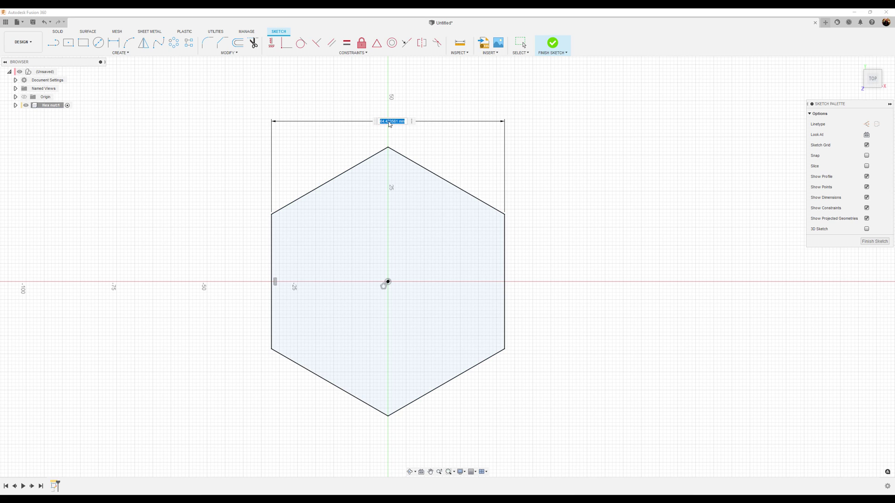
{"action": "key", "text": "Return"}
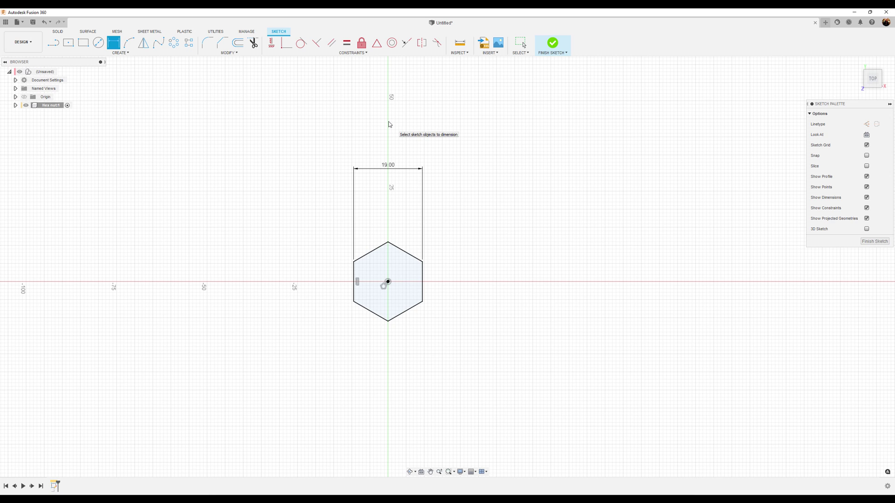
{"action": "scroll", "coordinate": [406, 271], "scroll_direction": "up", "scroll_amount": 6}
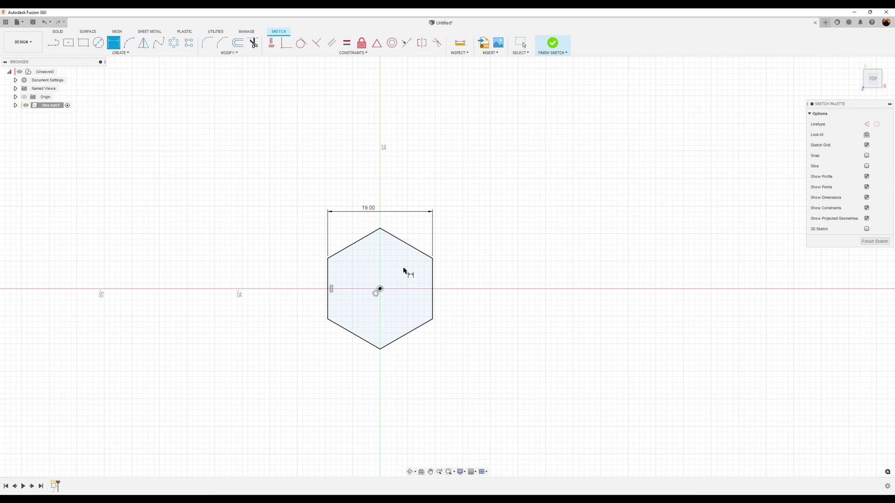
{"action": "mouse_move", "coordinate": [438, 259]}
{"action": "middle_mouse_down"}
{"action": "mouse_move", "coordinate": [495, 253]}
{"action": "mouse_move", "coordinate": [475, 238]}
{"action": "middle_mouse_up"}
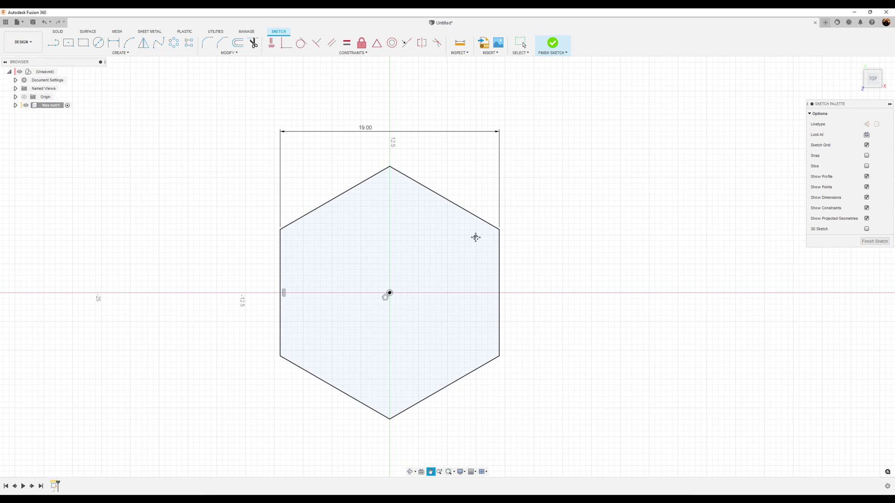
{"action": "scroll", "coordinate": [475, 236], "scroll_direction": "up", "scroll_amount": 1}
{"action": "key", "text": "d"}
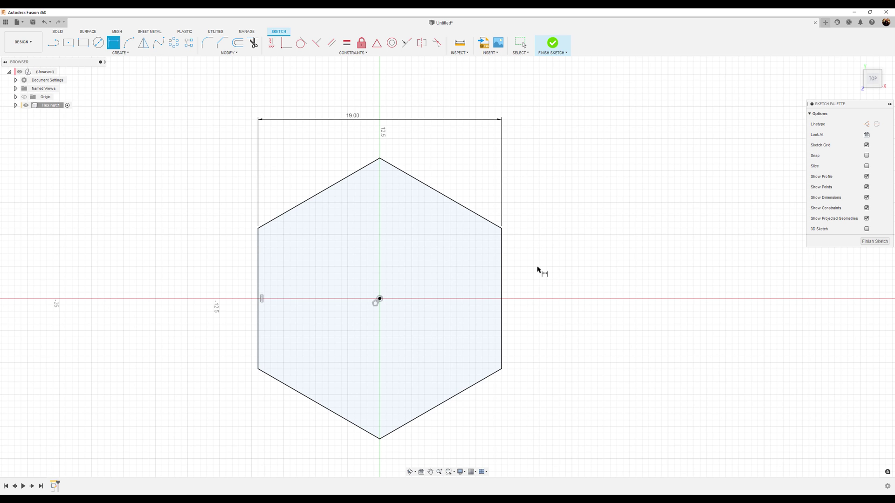
{"action": "scroll", "coordinate": [537, 270], "scroll_direction": "down", "scroll_amount": 1}
{"action": "scroll", "coordinate": [537, 269], "scroll_direction": "up", "scroll_amount": 3}
{"action": "scroll", "coordinate": [537, 270], "scroll_direction": "down", "scroll_amount": 1}
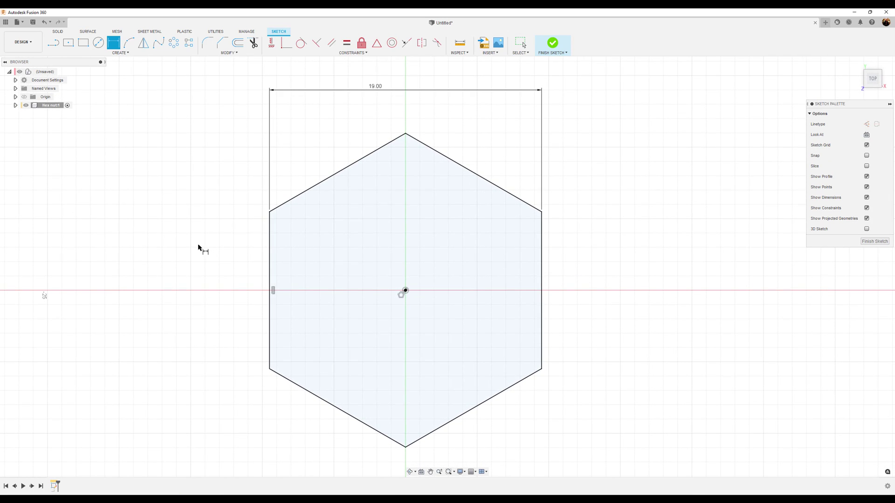
Finish the sketch and extrude the hexagon profile 7 mm as a new body
{"action": "left_click", "coordinate": [872, 242]}
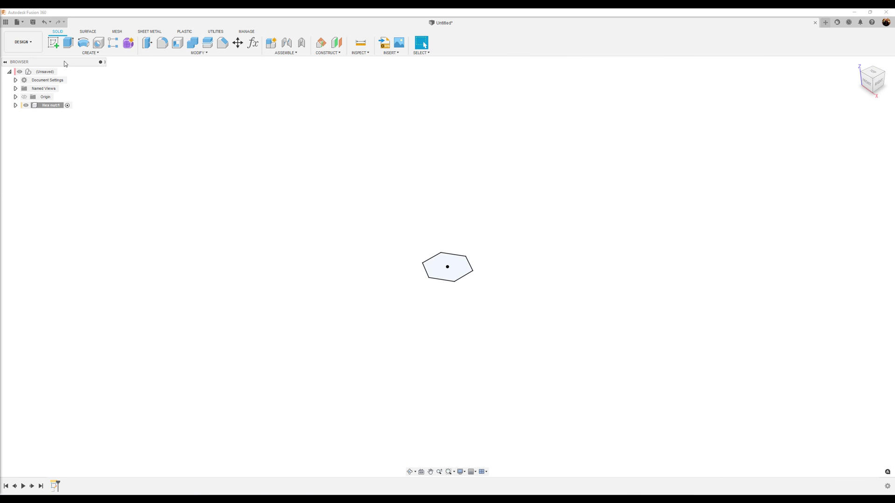
{"action": "left_click", "coordinate": [68, 42]}
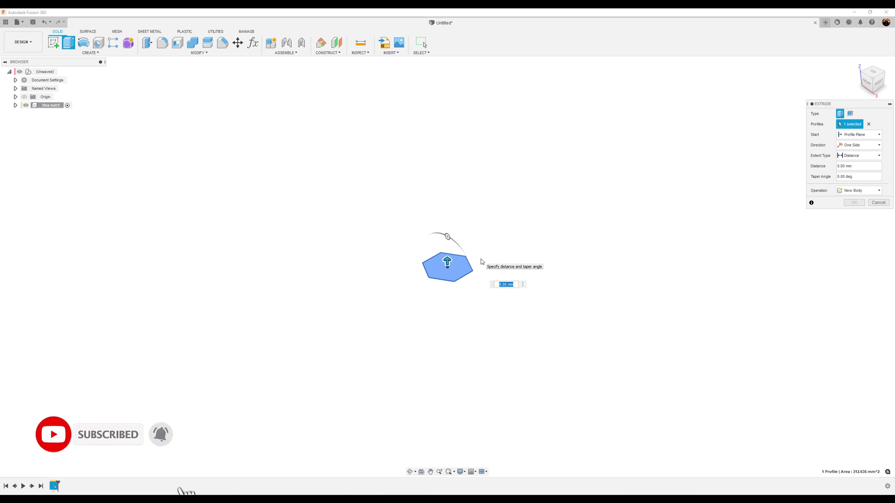
{"action": "type", "text": "7"}
{"action": "key", "text": "Return"}
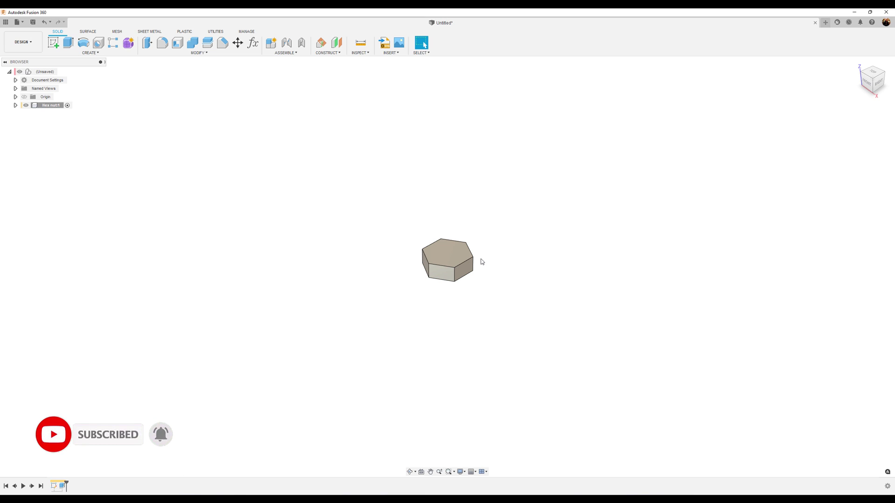
Sketch a circle on the body's top face, centred on the origin and reaching the flat sides, and finish the sketch
{"action": "scroll", "coordinate": [493, 272], "scroll_direction": "up", "scroll_amount": 5}
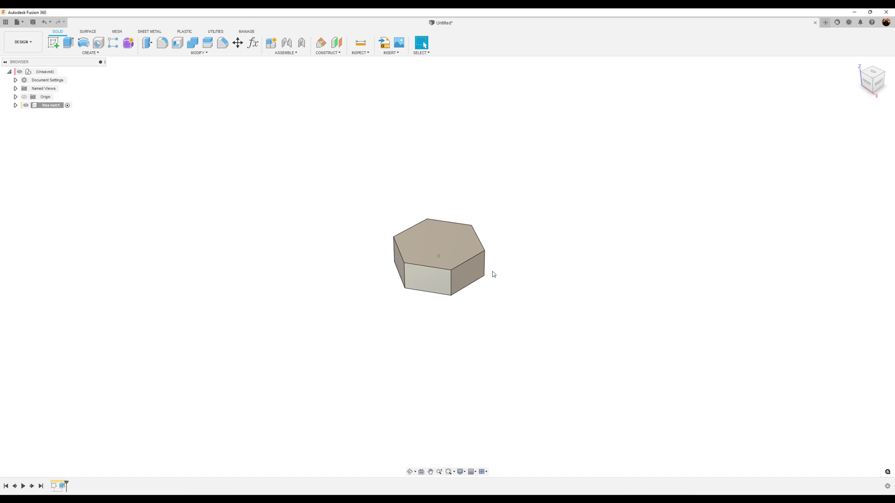
{"action": "scroll", "coordinate": [412, 281], "scroll_direction": "up", "scroll_amount": 2}
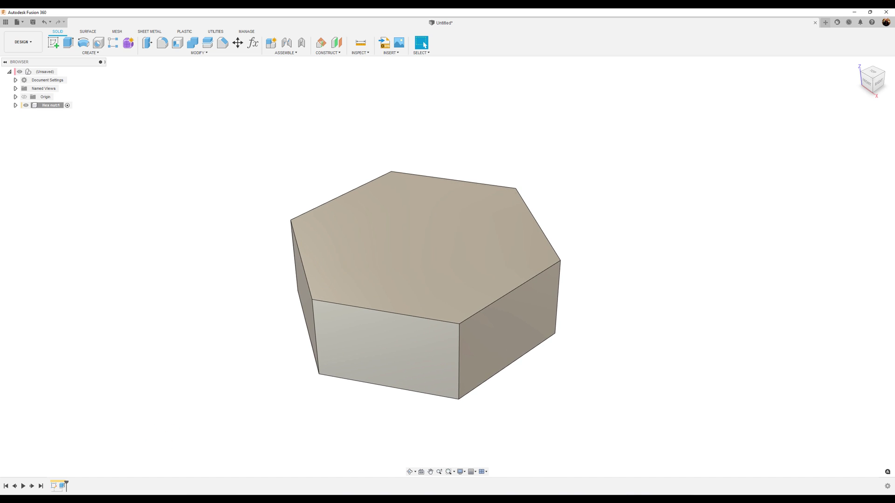
{"action": "left_click", "coordinate": [53, 43]}
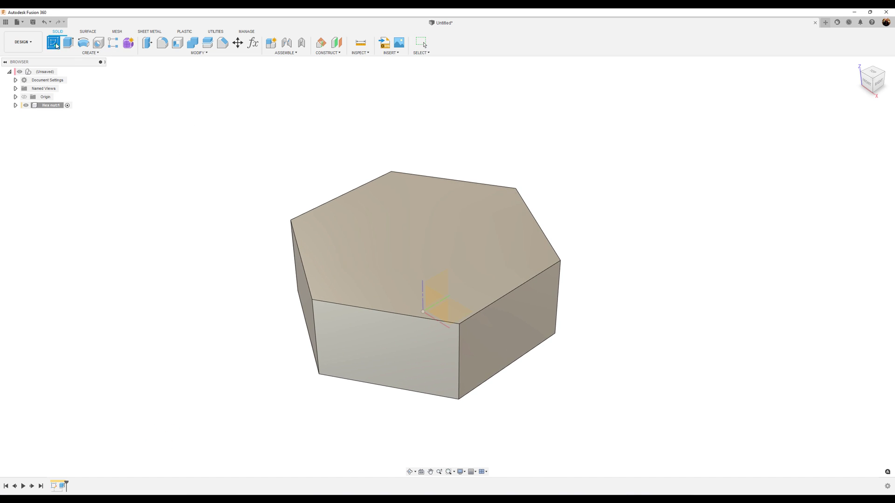
{"action": "left_click", "coordinate": [441, 220]}
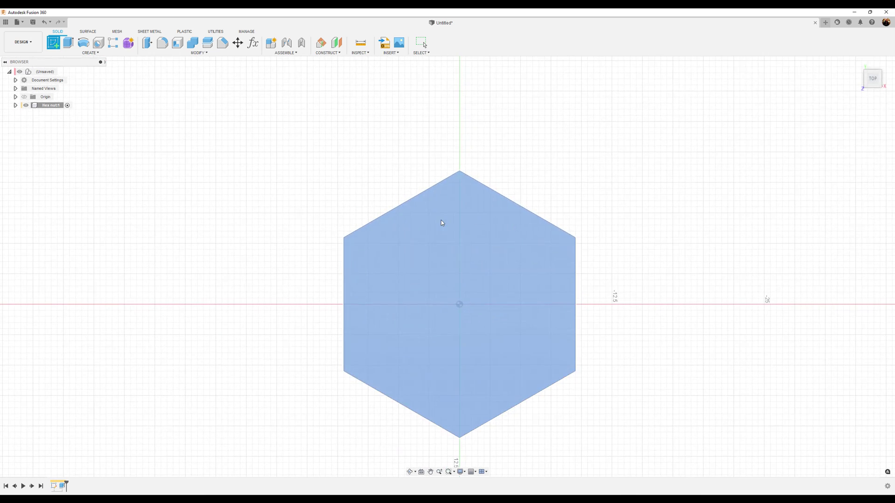
{"action": "left_click", "coordinate": [98, 42]}
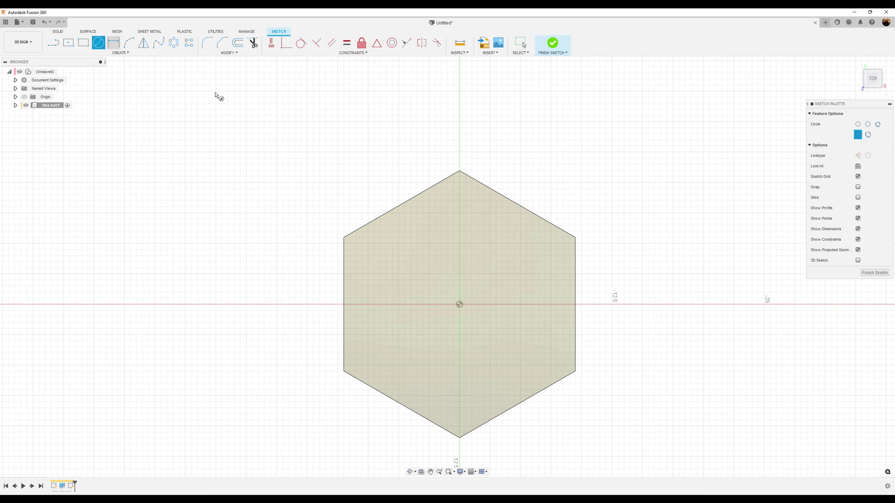
{"action": "left_click", "coordinate": [459, 305]}
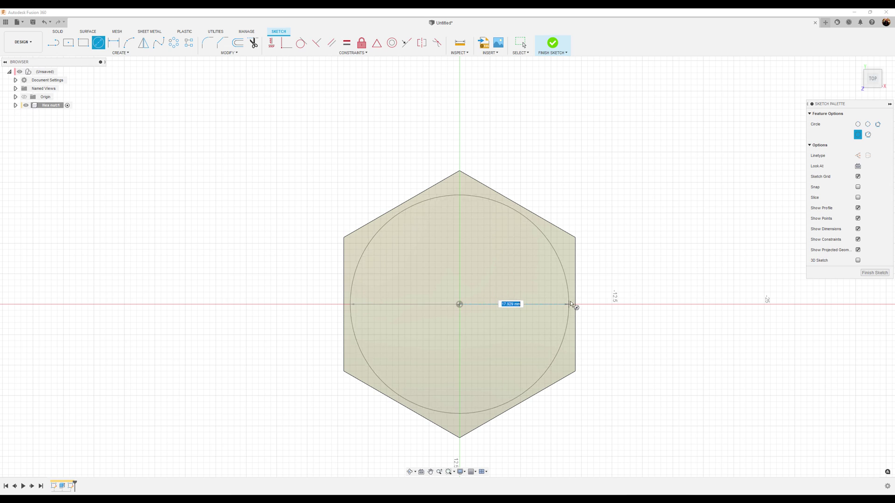
{"action": "left_click", "coordinate": [574, 303]}
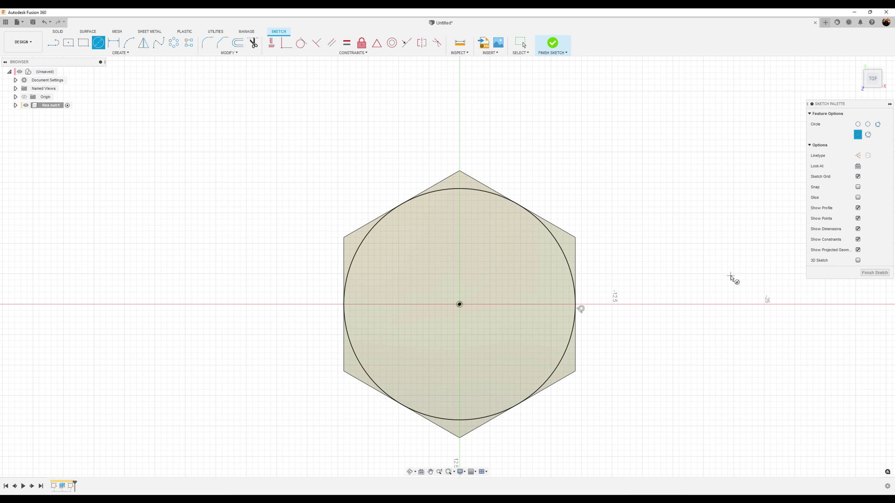
{"action": "left_click", "coordinate": [887, 275]}
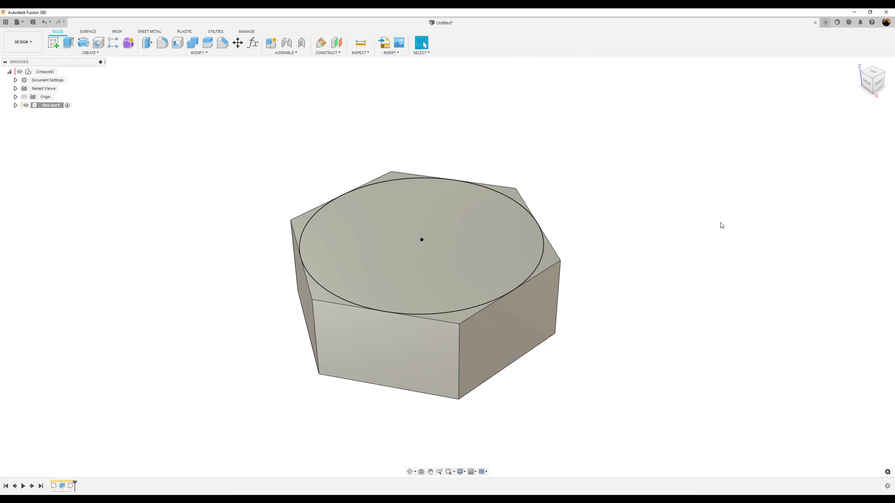
Extrude the top face's circular profile -7.10 mm with a 45-degree taper, using the Intersect operation to trim the upper corners
{"action": "left_click", "coordinate": [68, 43]}
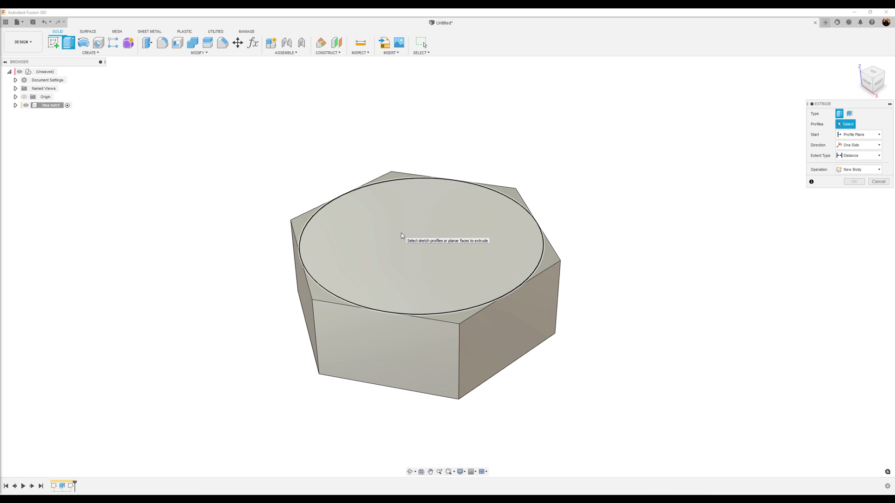
{"action": "left_click", "coordinate": [401, 235]}
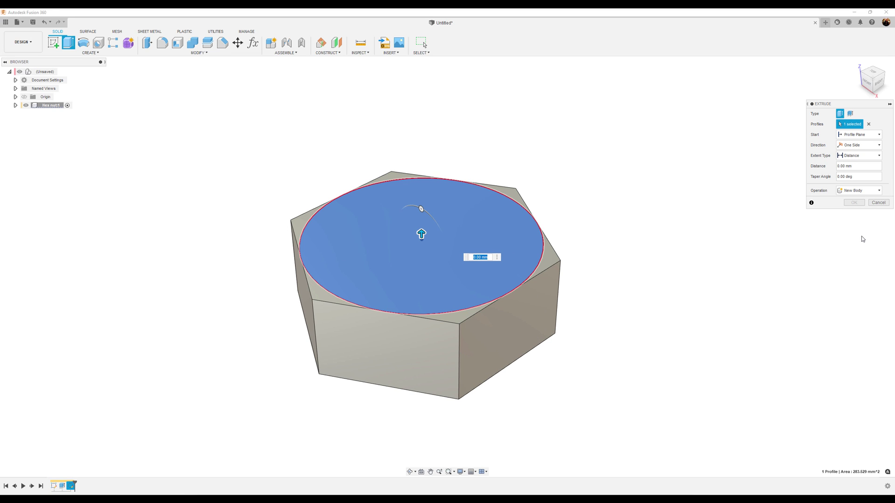
{"action": "left_click", "coordinate": [866, 177]}
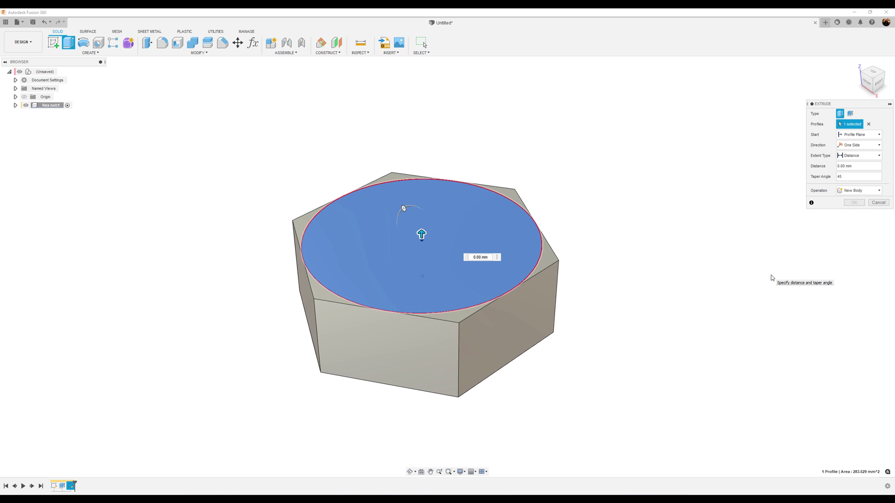
{"action": "scroll", "coordinate": [764, 276], "scroll_direction": "down", "scroll_amount": 1}
{"action": "scroll", "coordinate": [751, 261], "scroll_direction": "up", "scroll_amount": 1}
{"action": "scroll", "coordinate": [765, 239], "scroll_direction": "up", "scroll_amount": 3}
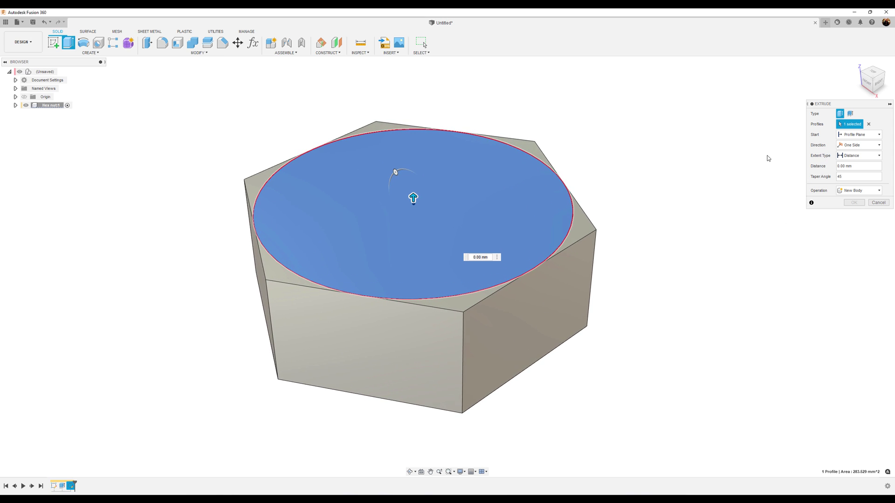
{"action": "middle_click_drag", "start_coordinate": [768, 159], "coordinate": [800, 274], "text": "shift"}
{"action": "left_click", "coordinate": [515, 403]}
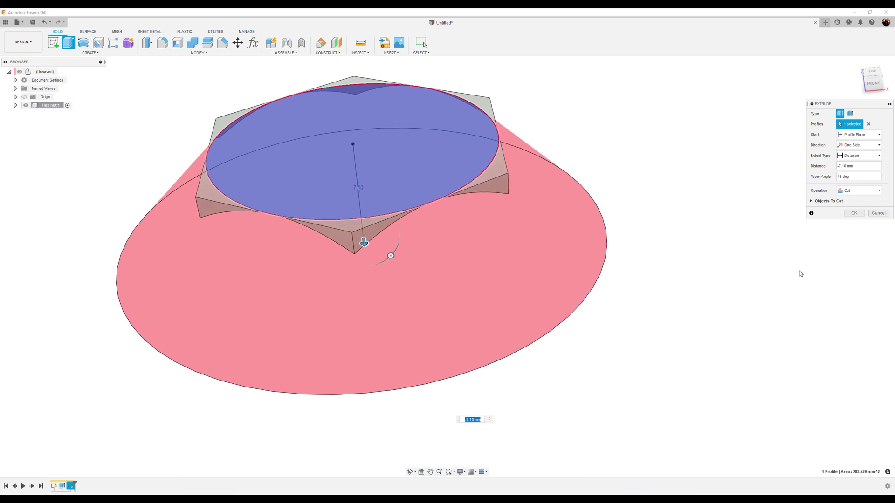
{"action": "left_click", "coordinate": [859, 190]}
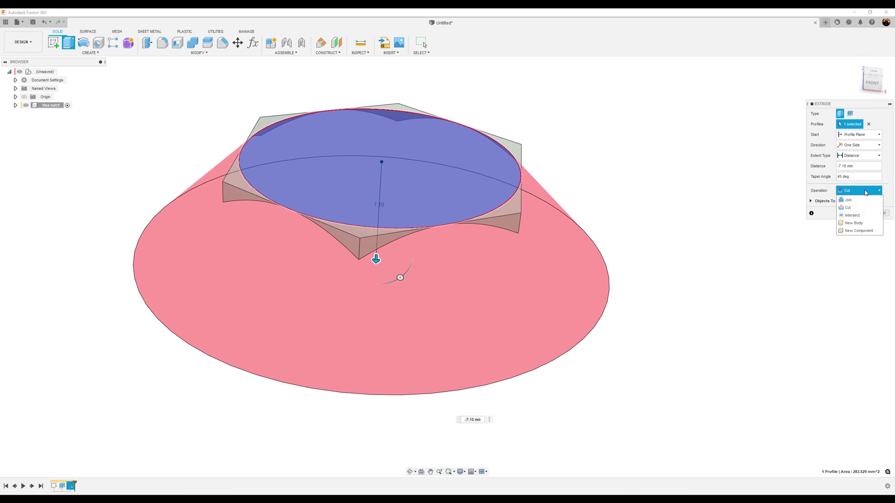
{"action": "left_click", "coordinate": [855, 215]}
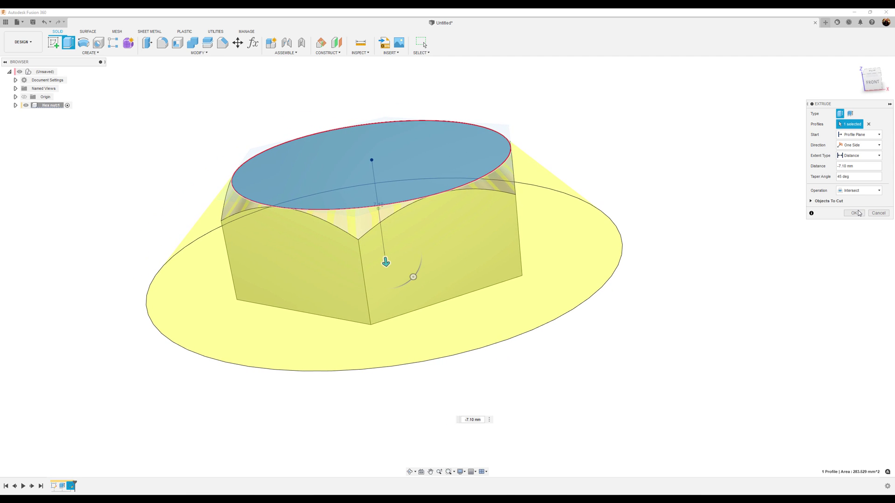
{"action": "left_click", "coordinate": [857, 213]}
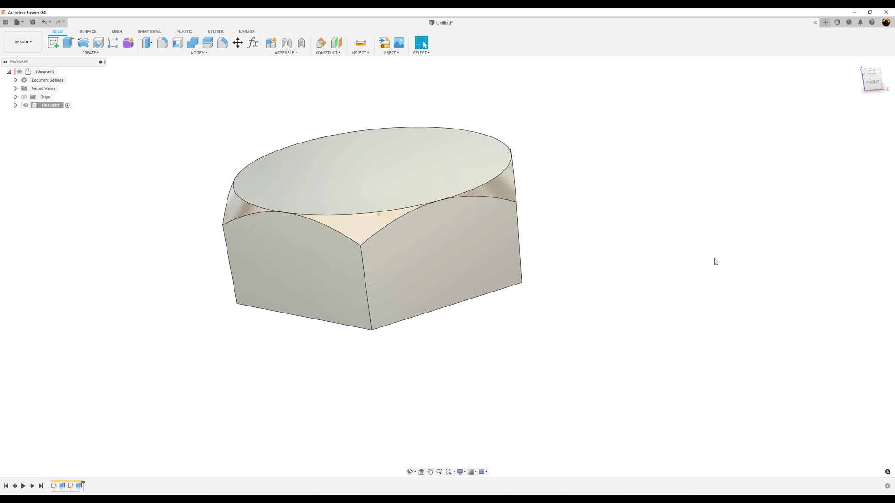
Construct a midplane between the nut's top and bottom faces
{"action": "middle_click_drag", "start_coordinate": [711, 262], "coordinate": [370, 112], "text": "shift"}
{"action": "left_click", "coordinate": [328, 52]}
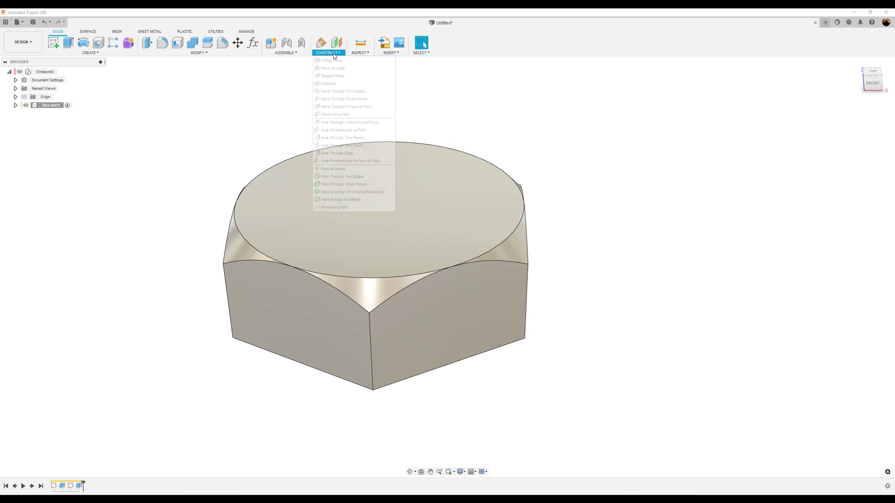
{"action": "left_click", "coordinate": [328, 84]}
{"action": "middle_click_drag", "start_coordinate": [485, 112], "coordinate": [385, 204], "text": "shift"}
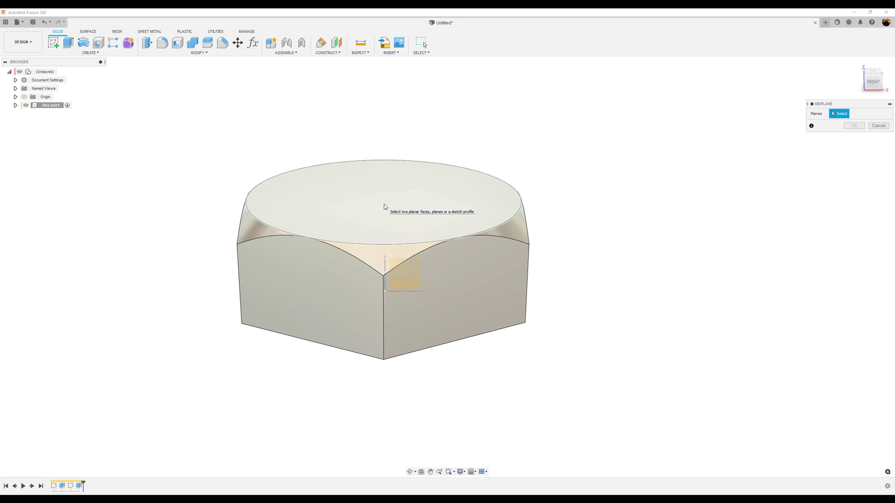
{"action": "left_click", "coordinate": [394, 206]}
{"action": "middle_click_drag", "start_coordinate": [494, 280], "coordinate": [582, 410], "text": "shift"}
{"action": "left_click", "coordinate": [470, 270]}
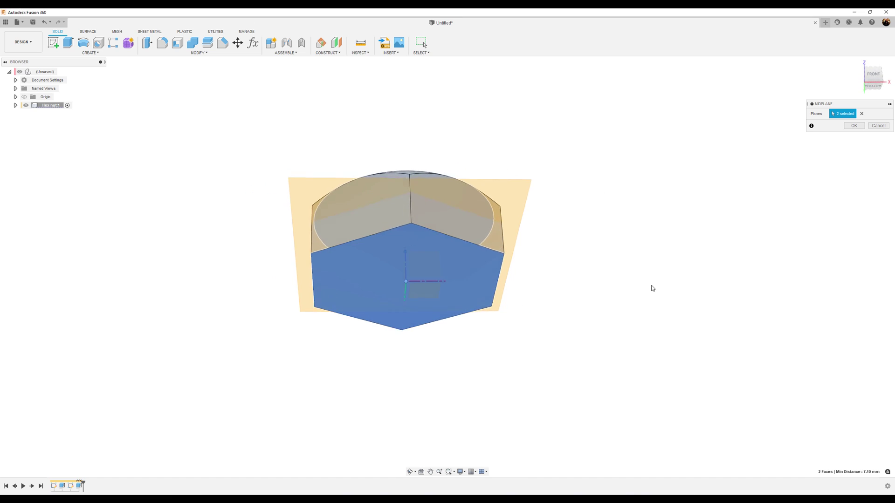
{"action": "middle_click_drag", "start_coordinate": [651, 287], "coordinate": [854, 130], "text": "shift"}
{"action": "left_click", "coordinate": [854, 126]}
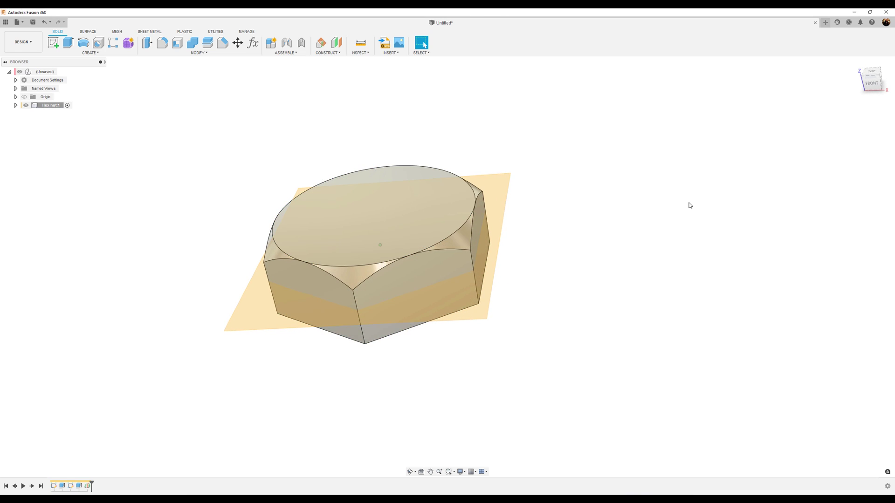
Mirror the tapered intersect extrusion as a feature across the midplane, with the Identical compute option
{"action": "left_click", "coordinate": [90, 52]}
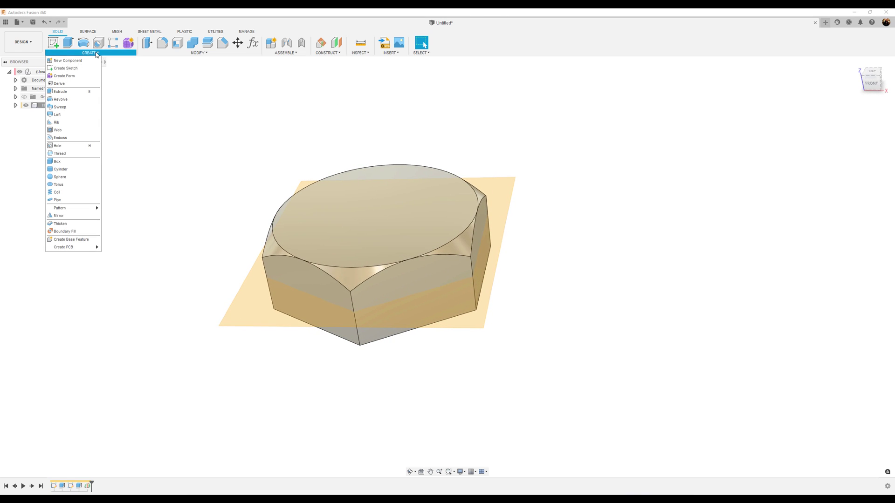
{"action": "left_click", "coordinate": [68, 216]}
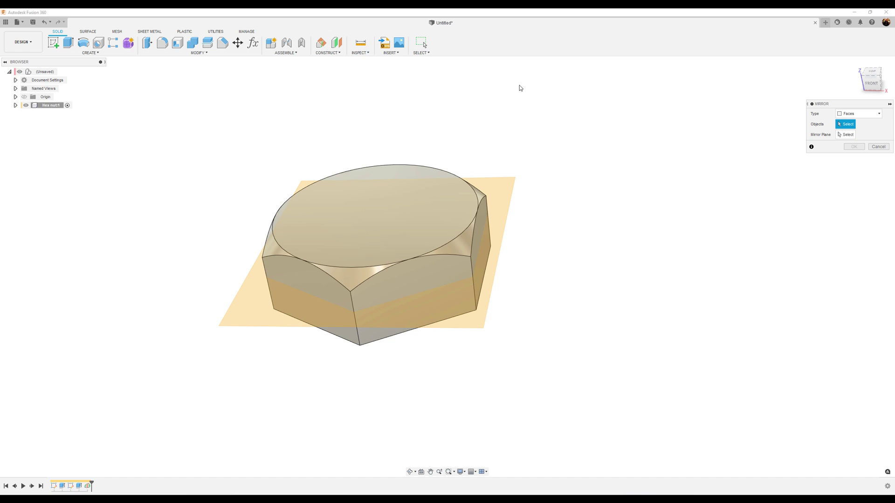
{"action": "middle_click_drag", "start_coordinate": [599, 121], "coordinate": [580, 114], "text": "shift"}
{"action": "left_click", "coordinate": [846, 115]}
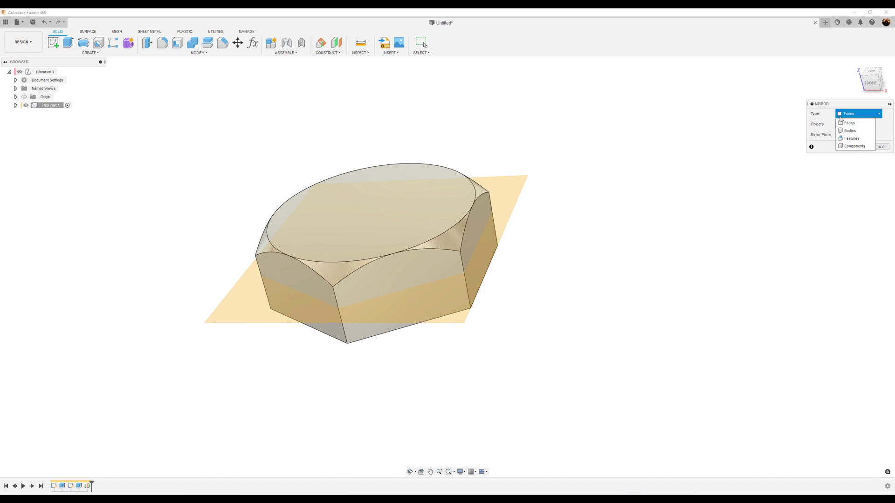
{"action": "left_click", "coordinate": [848, 138]}
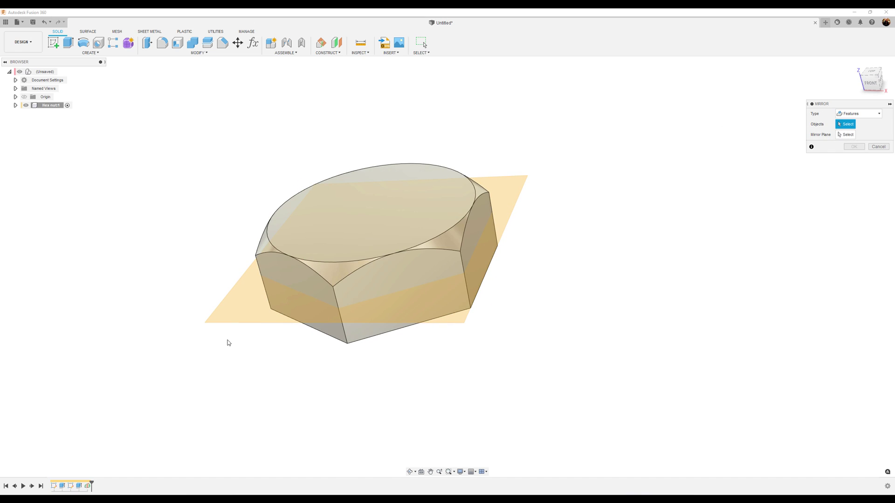
{"action": "left_click", "coordinate": [78, 488]}
{"action": "middle_click_drag", "start_coordinate": [651, 371], "coordinate": [645, 339], "text": "shift"}
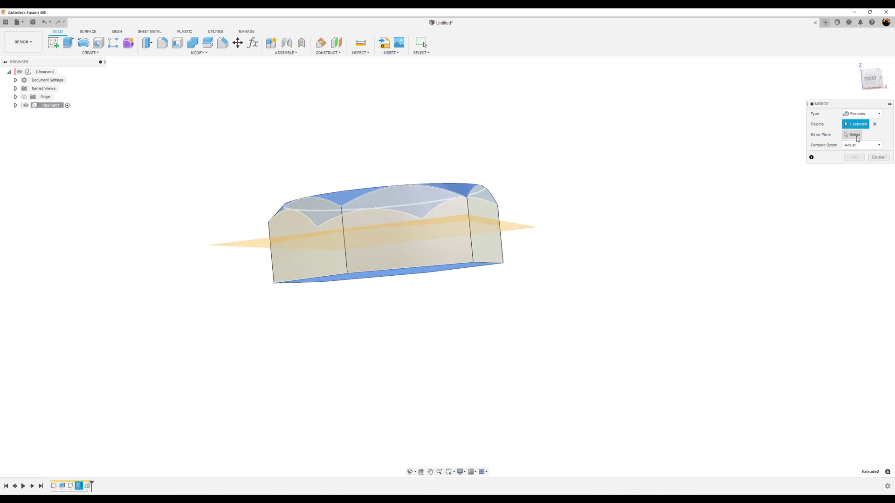
{"action": "left_click", "coordinate": [854, 135]}
{"action": "middle_click_drag", "start_coordinate": [676, 167], "coordinate": [520, 204], "text": "shift"}
{"action": "left_click", "coordinate": [514, 206]}
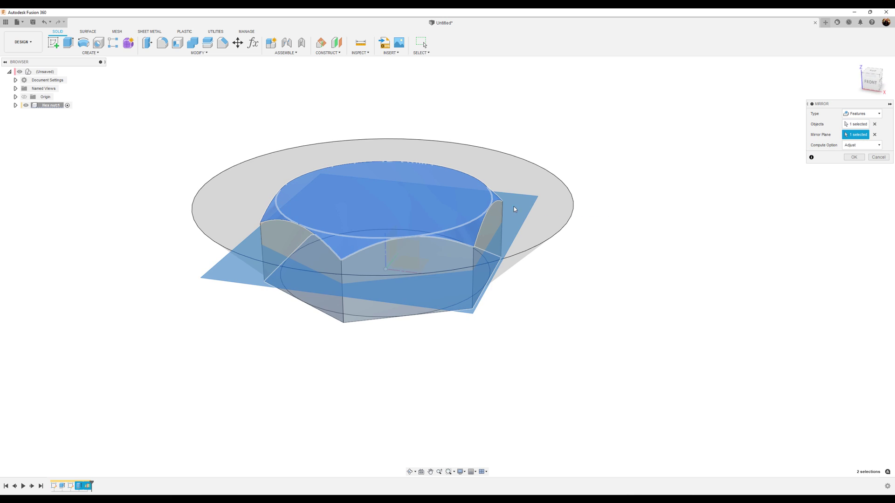
{"action": "left_click", "coordinate": [859, 147]}
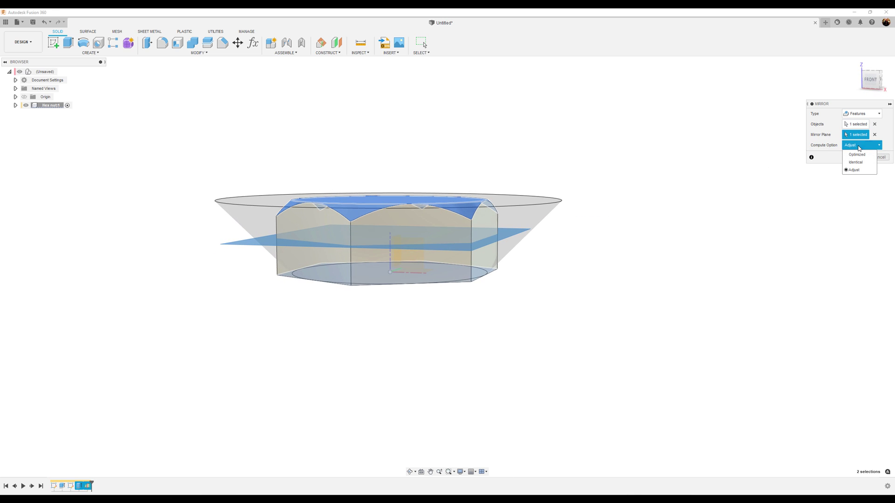
{"action": "left_click", "coordinate": [856, 162]}
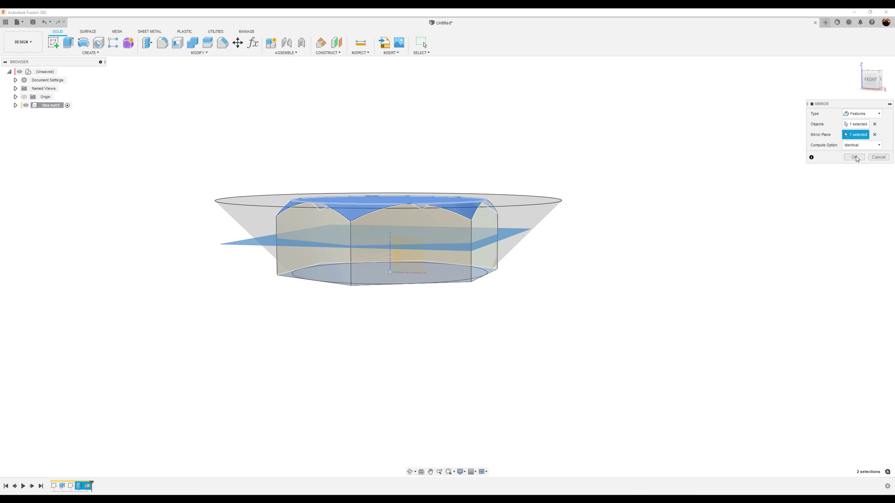
{"action": "left_click", "coordinate": [855, 157]}
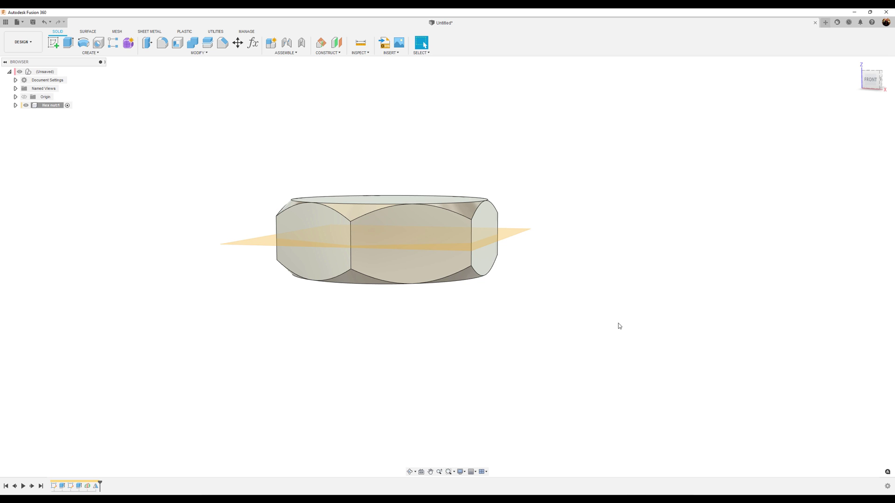
Hide the hex nut component's construction geometry
{"action": "key", "text": "F6"}
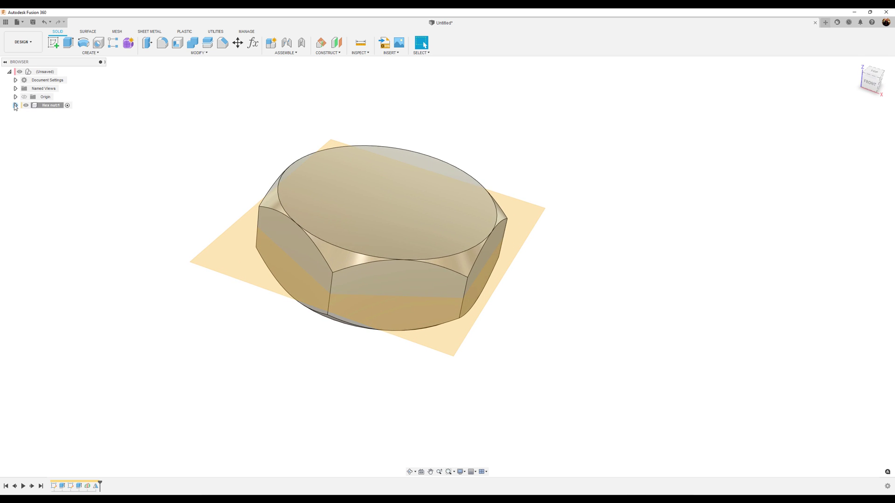
{"action": "left_click", "coordinate": [16, 105]}
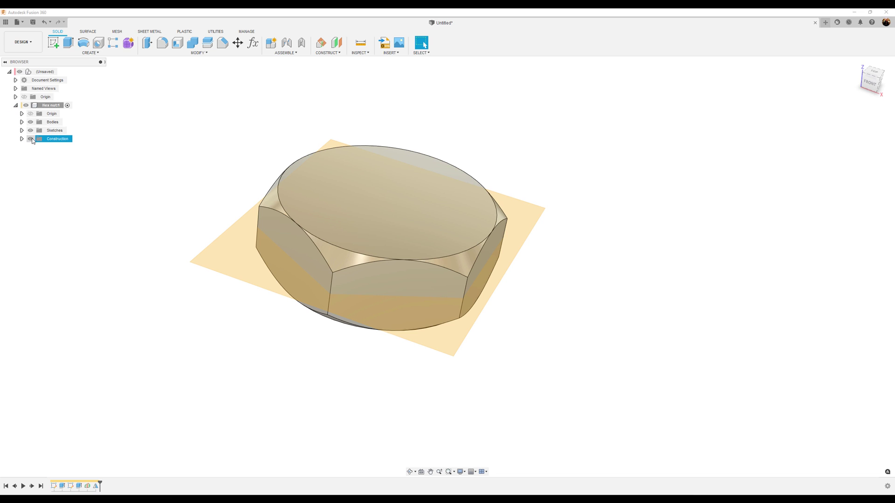
{"action": "left_click", "coordinate": [30, 139]}
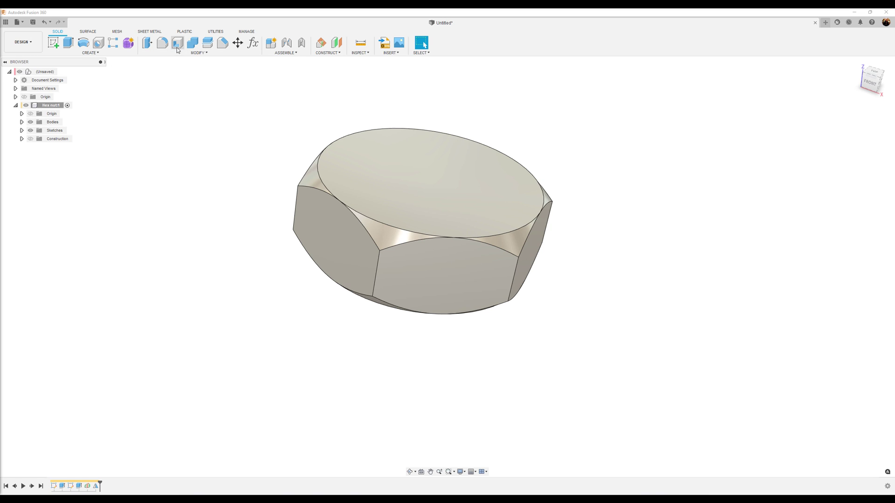
Start a hole on the nut's top face and place its centre at the origin
{"action": "left_click", "coordinate": [100, 47]}
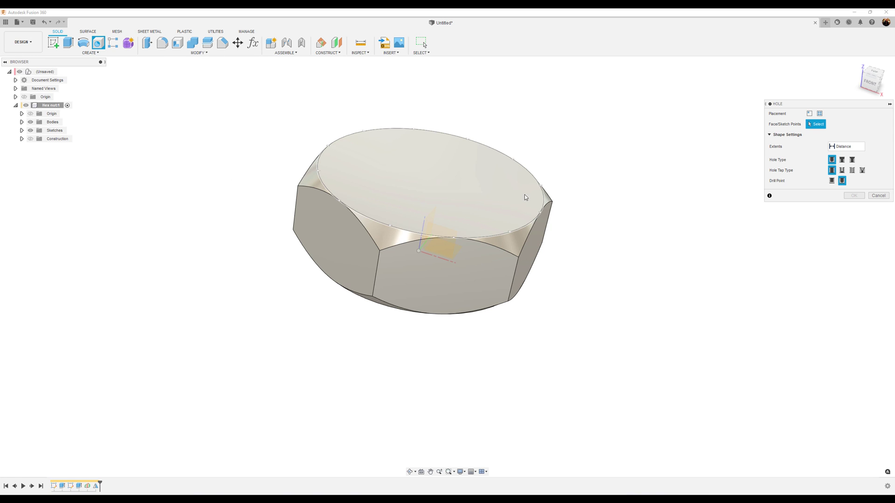
{"action": "left_click", "coordinate": [876, 74]}
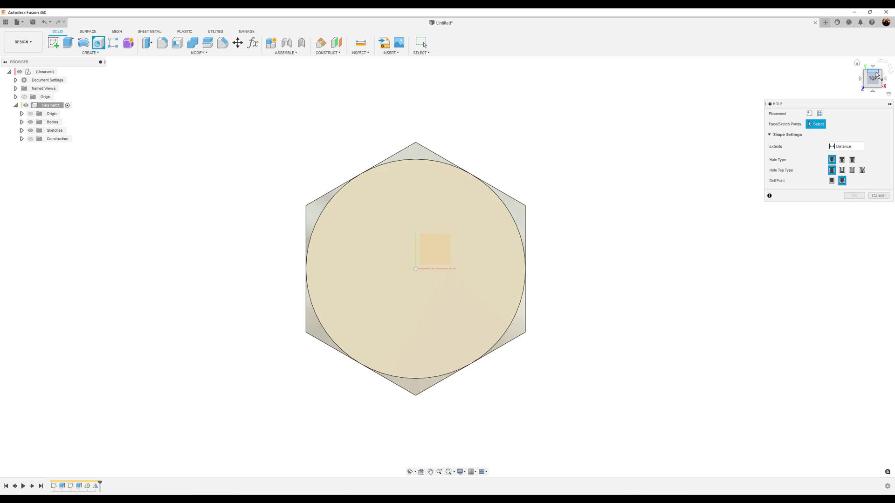
{"action": "left_click", "coordinate": [425, 274]}
{"action": "left_click_drag", "start_coordinate": [426, 274], "coordinate": [416, 269]}
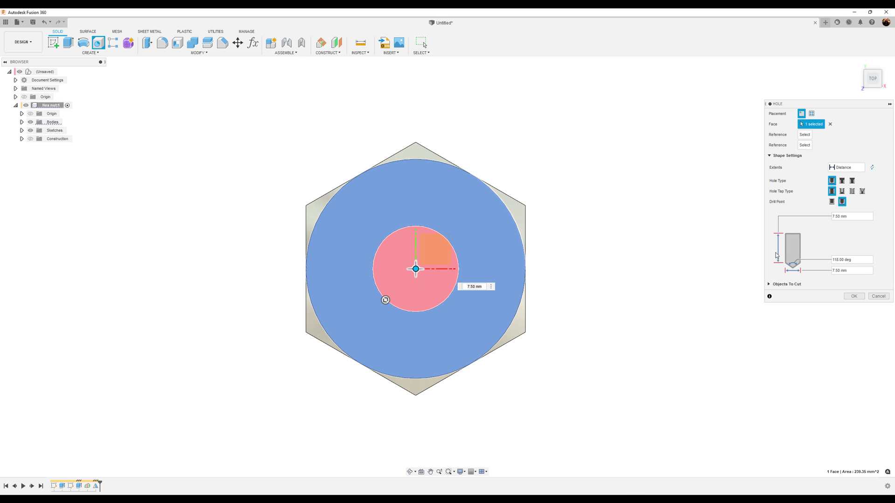
Give the hole a flat drill point, an 11 mm diameter and an extent of All, and create it
{"action": "left_click", "coordinate": [832, 202]}
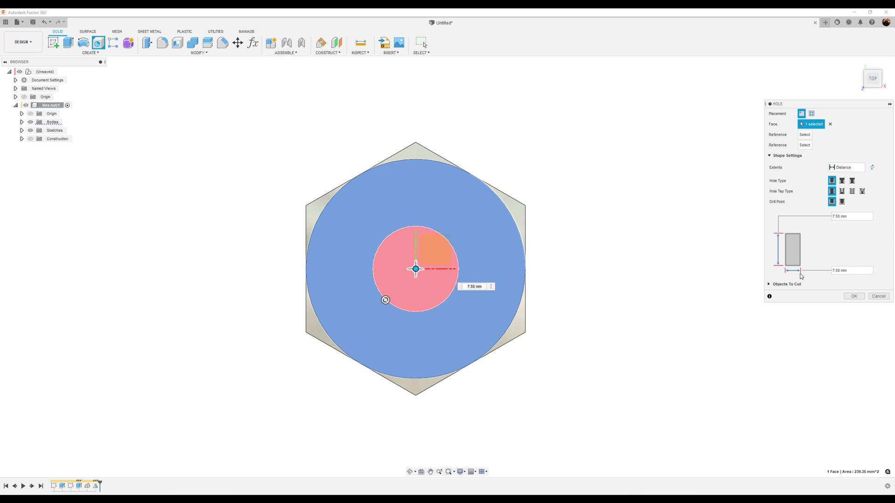
{"action": "left_click_drag", "start_coordinate": [858, 271], "coordinate": [808, 269]}
{"action": "type", "text": "11"}
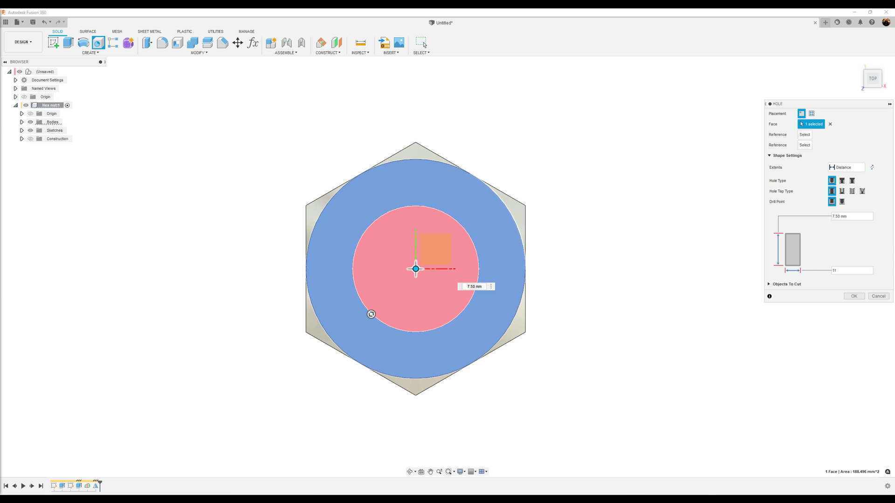
{"action": "left_click", "coordinate": [858, 167]}
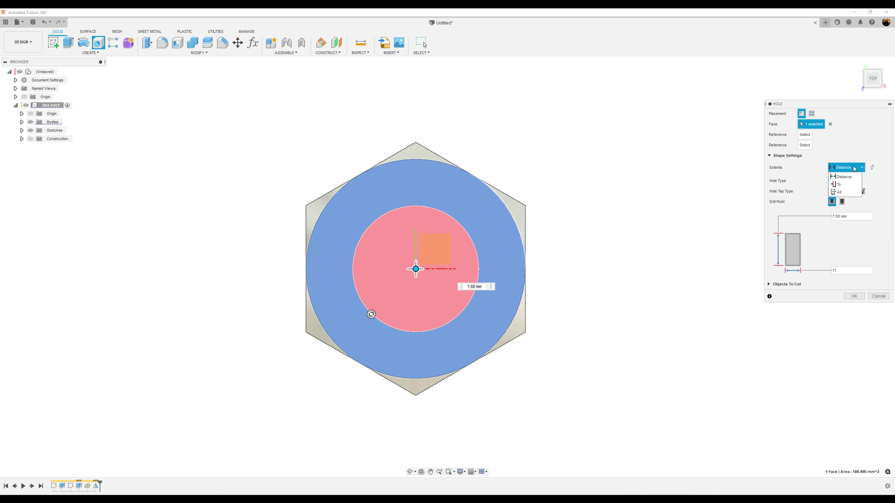
{"action": "left_click", "coordinate": [844, 192]}
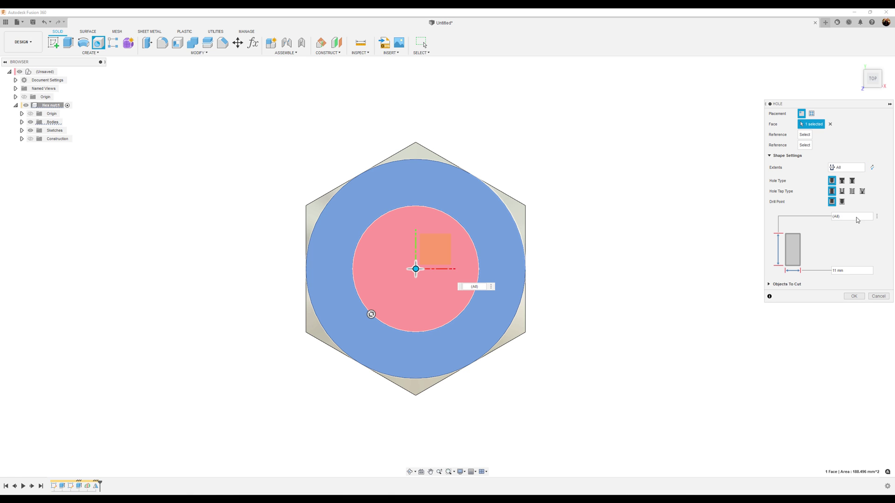
{"action": "left_click", "coordinate": [853, 297]}
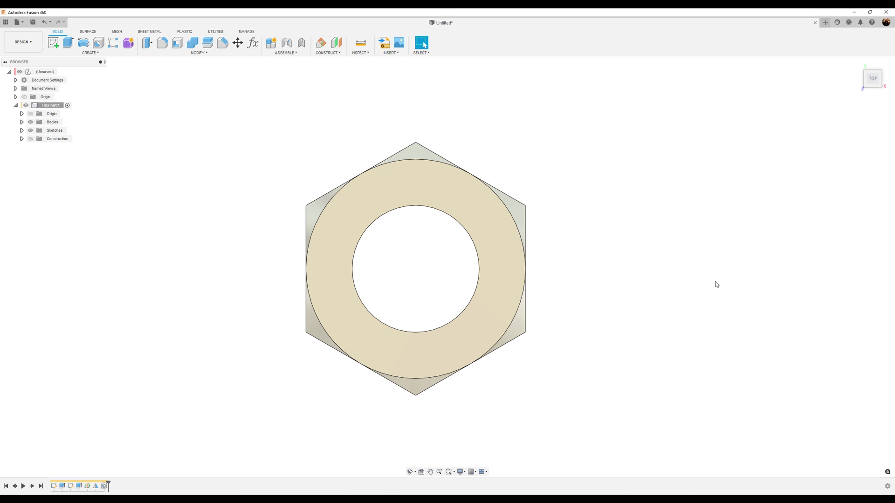
Start a thread on the inner face of the nut's through hole and make it a modeled thread
{"action": "key", "text": "F6"}
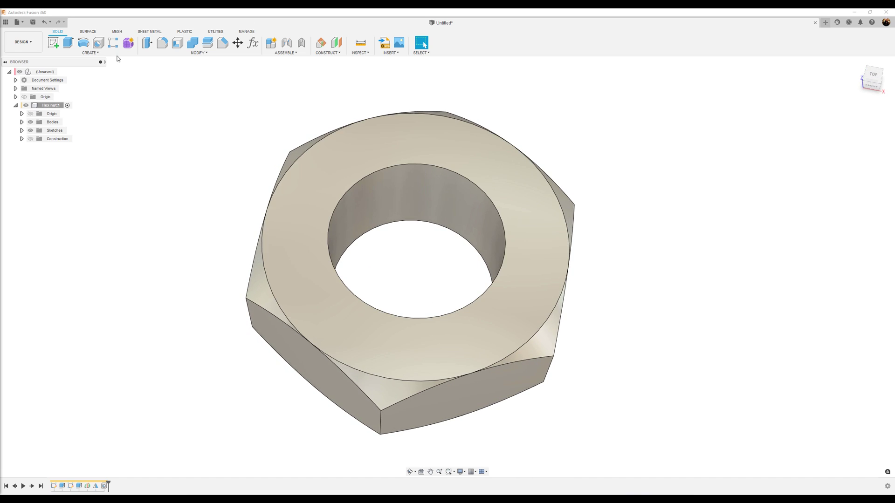
{"action": "left_click", "coordinate": [91, 53]}
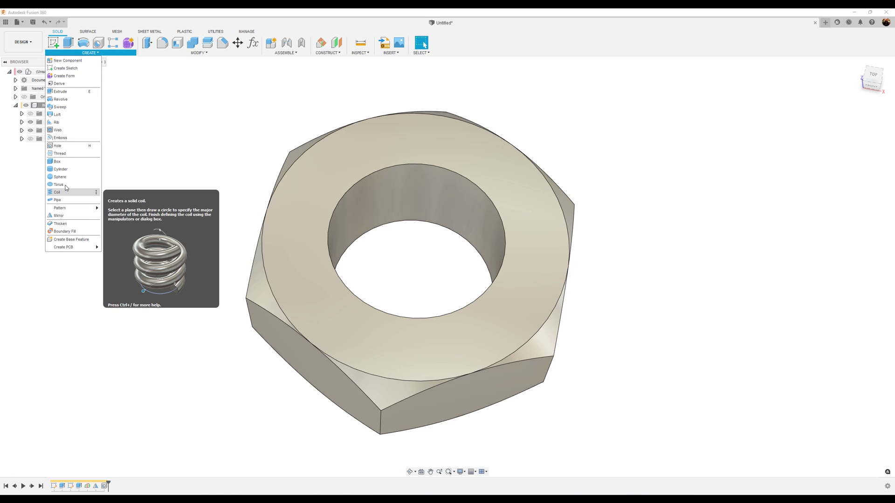
{"action": "left_click", "coordinate": [69, 153]}
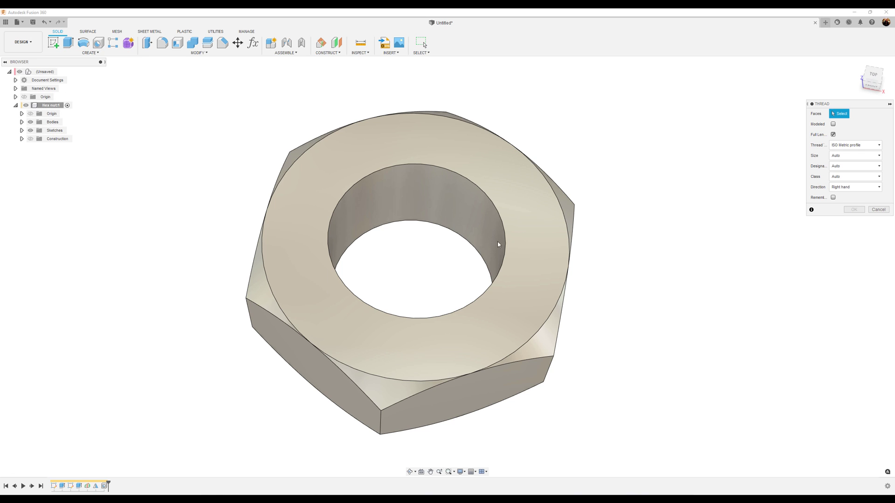
{"action": "left_click", "coordinate": [464, 206]}
{"action": "left_click", "coordinate": [833, 125]}
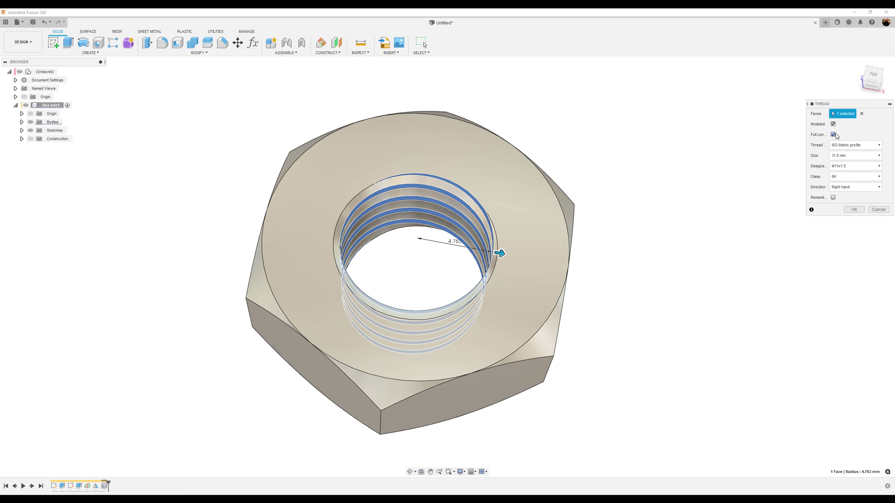
Turn off full length for the thread, set its offset to 0.3 mm and length to 6.5 mm, and create it
{"action": "left_click", "coordinate": [833, 134]}
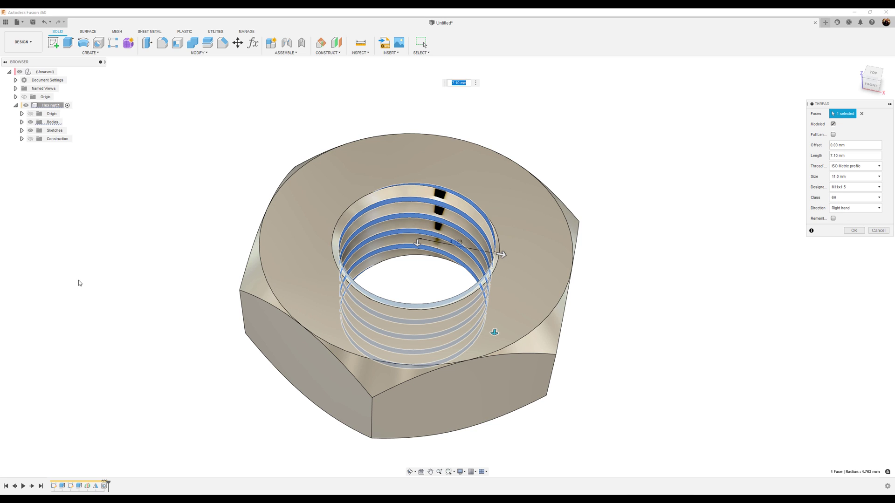
{"action": "left_click_drag", "start_coordinate": [849, 143], "coordinate": [784, 142]}
{"action": "type", "text": "3"}
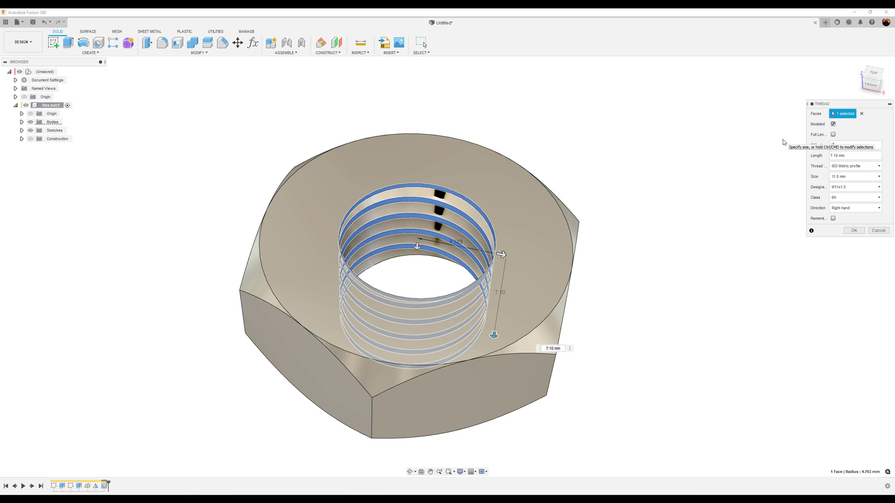
{"action": "double_click", "coordinate": [854, 155]}
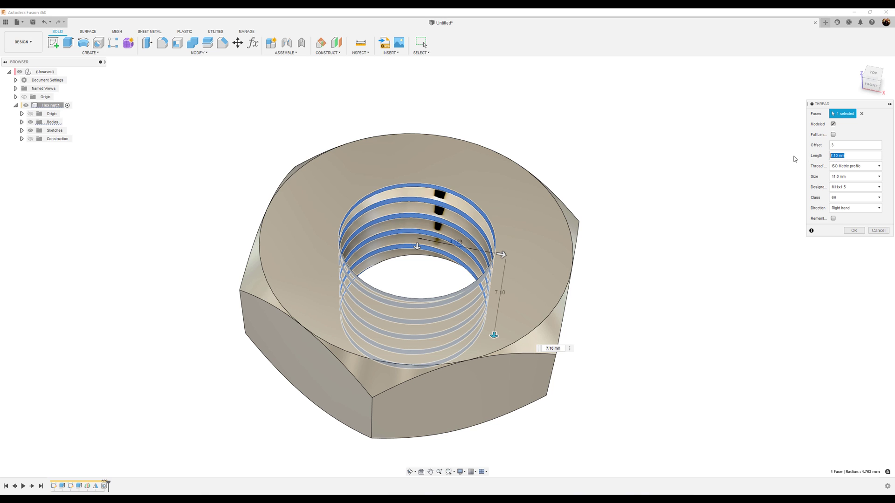
{"action": "type", "text": "6.5"}
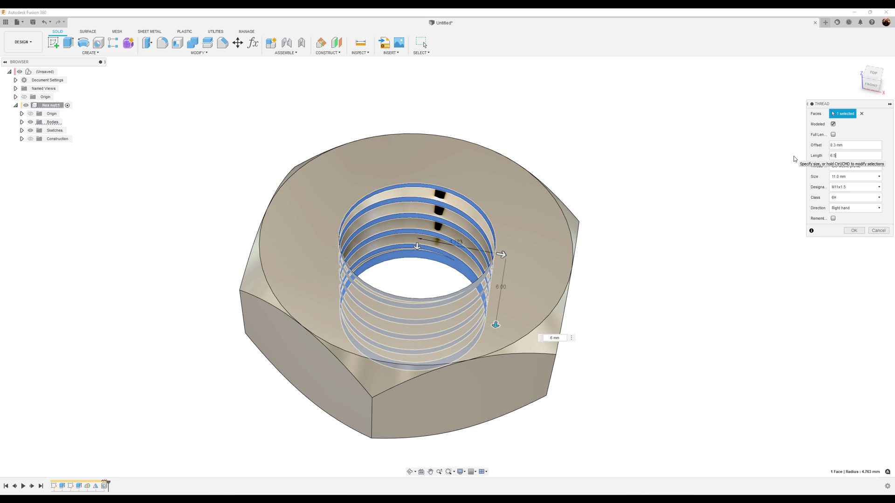
{"action": "middle_click_drag", "start_coordinate": [657, 286], "coordinate": [644, 358], "text": "shift"}
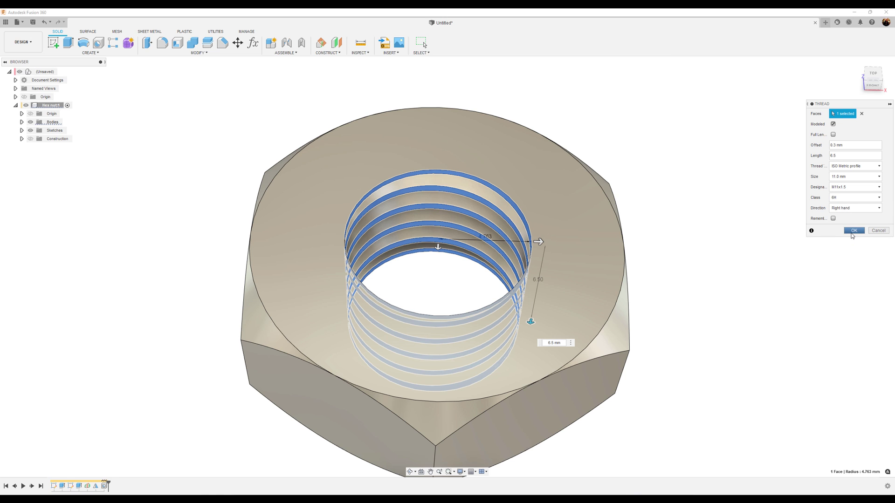
{"action": "left_click", "coordinate": [853, 230]}
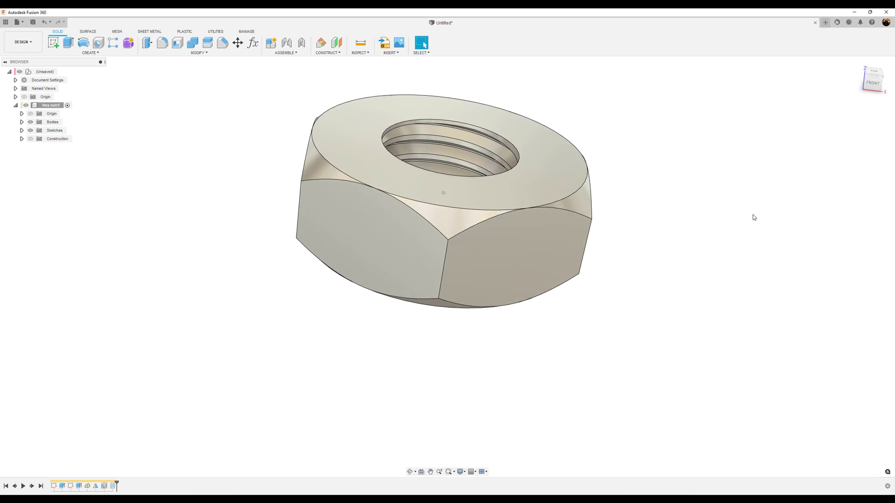
Chamfer the threaded hole's circular edges on both the top and bottom faces with an equal distance of 1 mm
{"action": "left_click", "coordinate": [223, 43]}
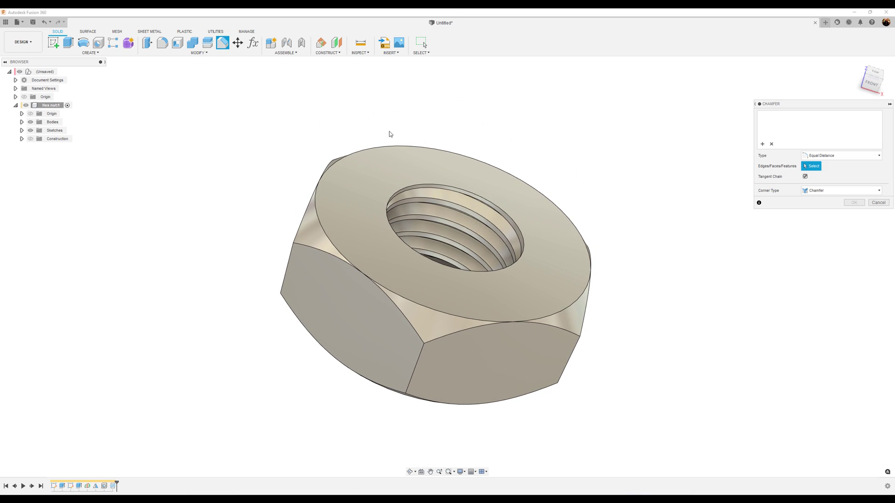
{"action": "left_click", "coordinate": [510, 213]}
{"action": "middle_click_drag", "start_coordinate": [510, 213], "coordinate": [491, 304], "text": "shift"}
{"action": "left_click", "coordinate": [490, 303]}
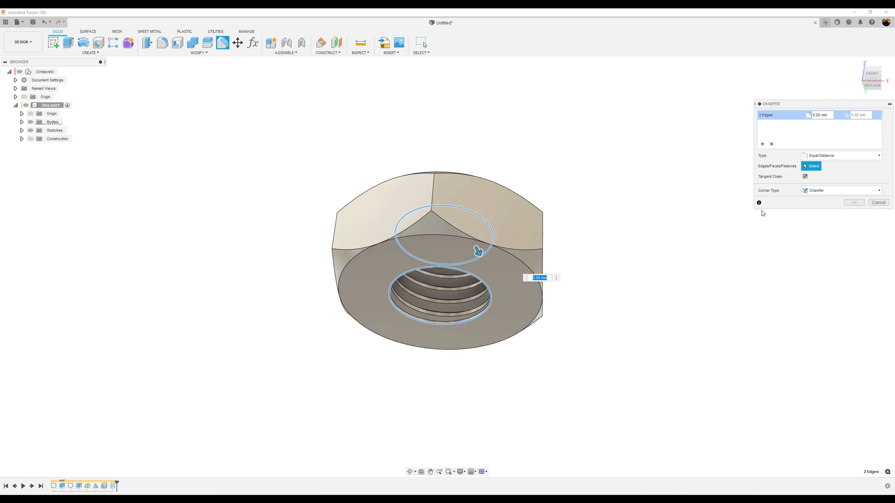
{"action": "middle_click_drag", "start_coordinate": [761, 211], "coordinate": [491, 202], "text": "shift"}
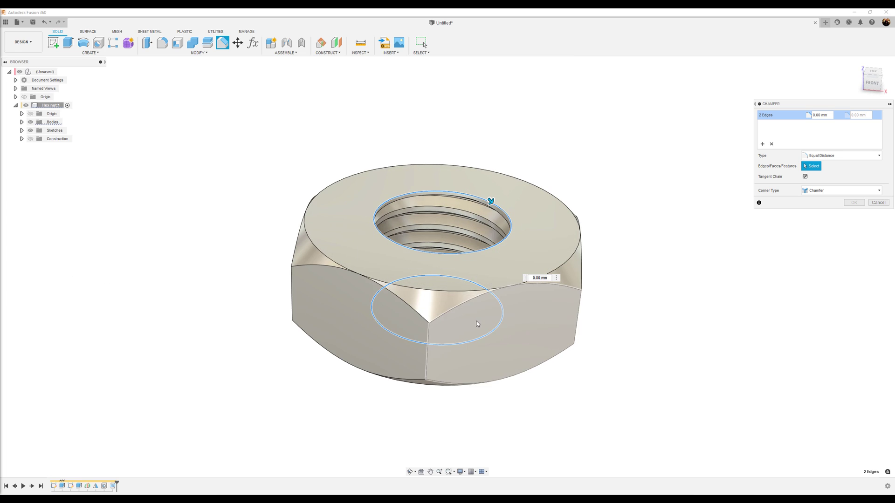
{"action": "double_click", "coordinate": [541, 278]}
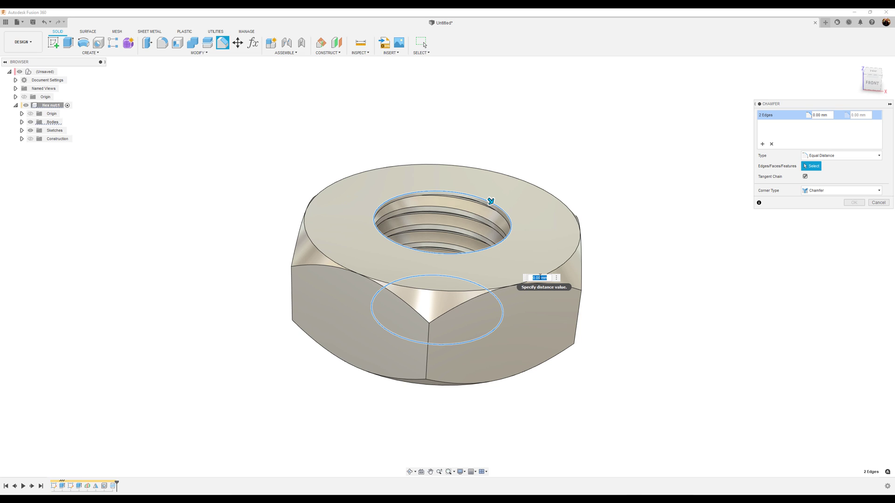
{"action": "type", "text": "1"}
{"action": "key", "text": "Return"}
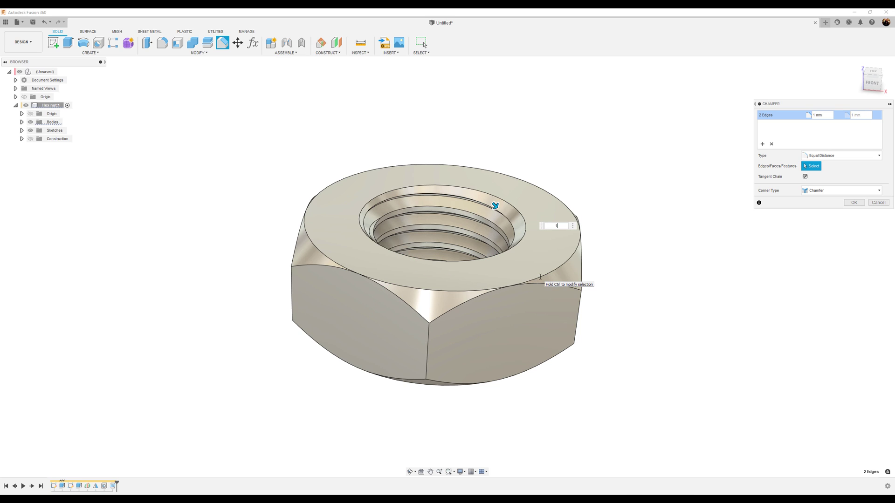
{"action": "left_click", "coordinate": [855, 204]}
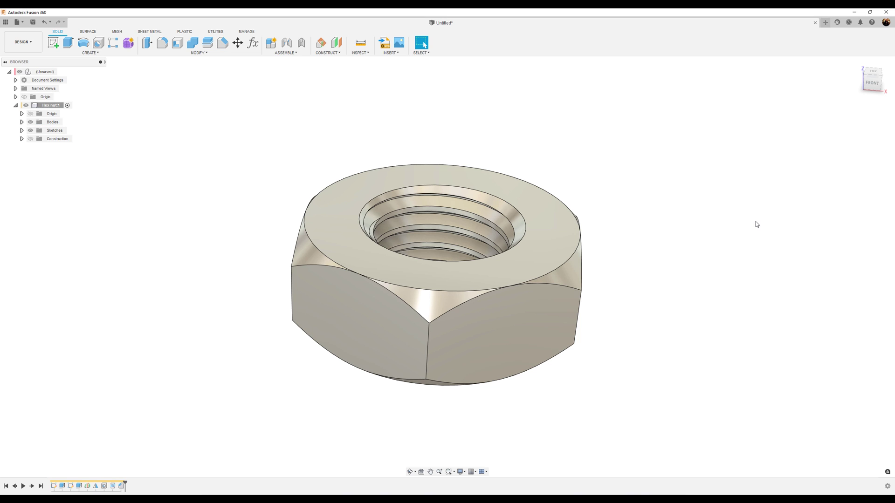
{"action": "key", "text": "shift+t"}
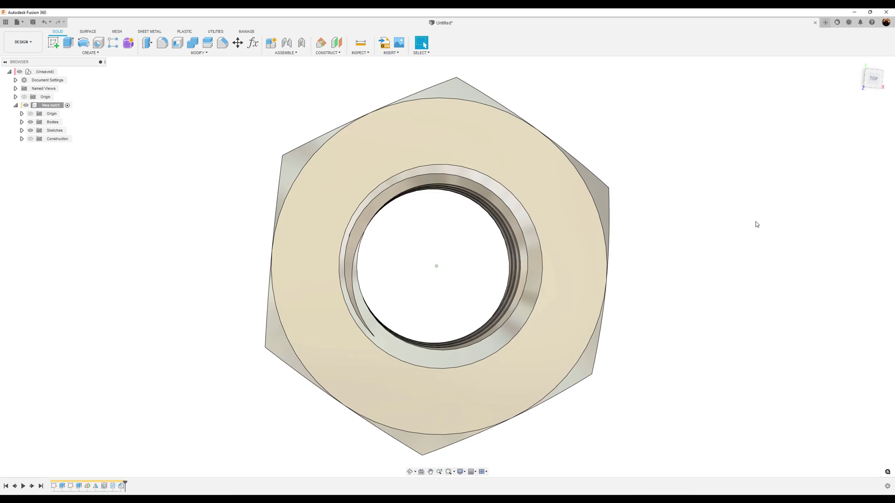
{"action": "key", "text": "F6"}
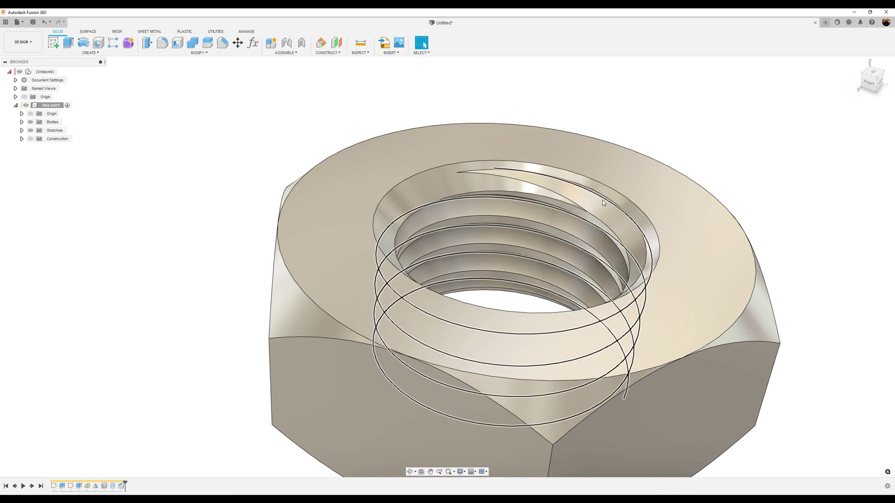
{"action": "key", "text": "shift+b"}
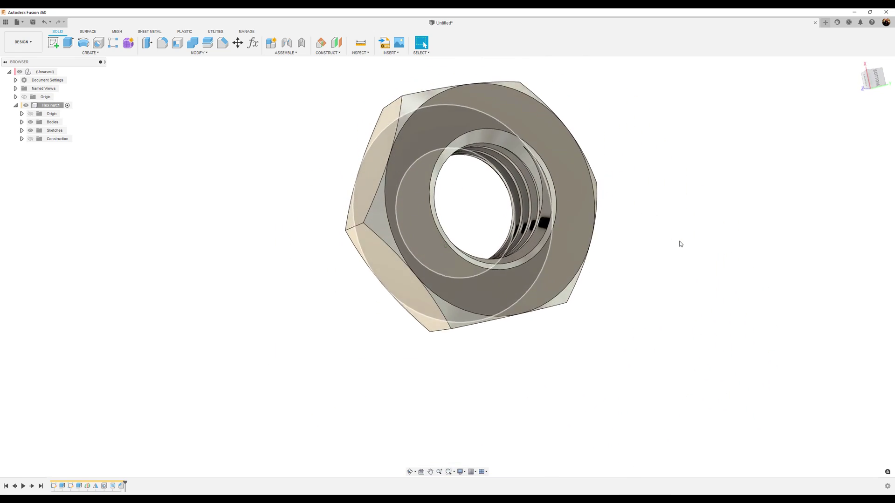